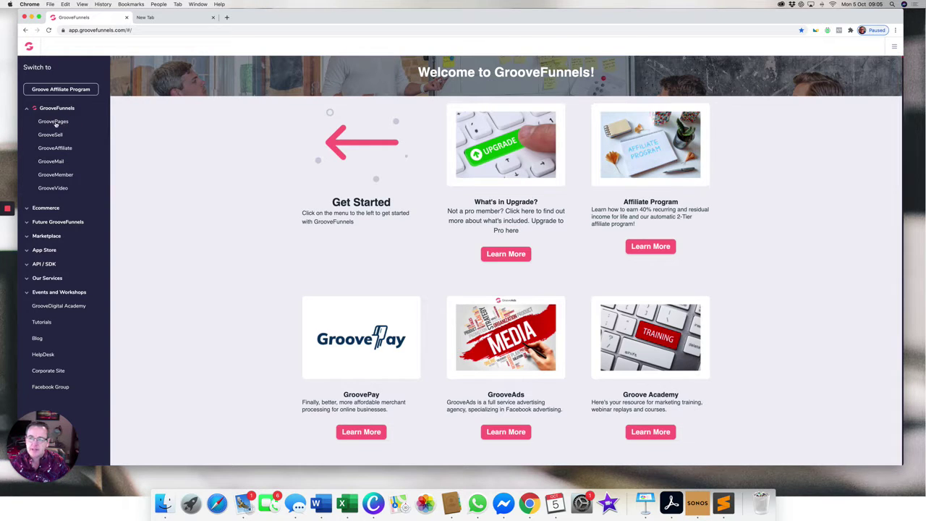
- Start a new site in GroovePages and bring up the template gallery
click(54, 123)
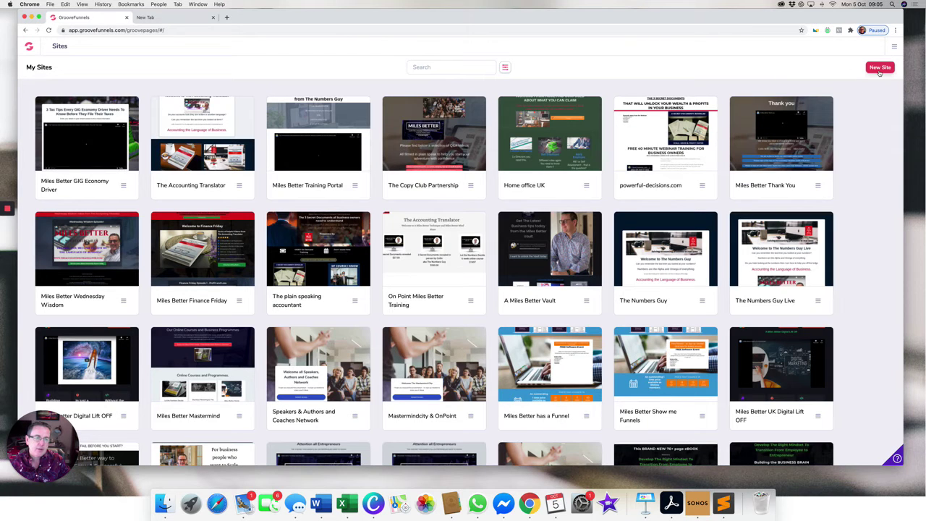
click(879, 67)
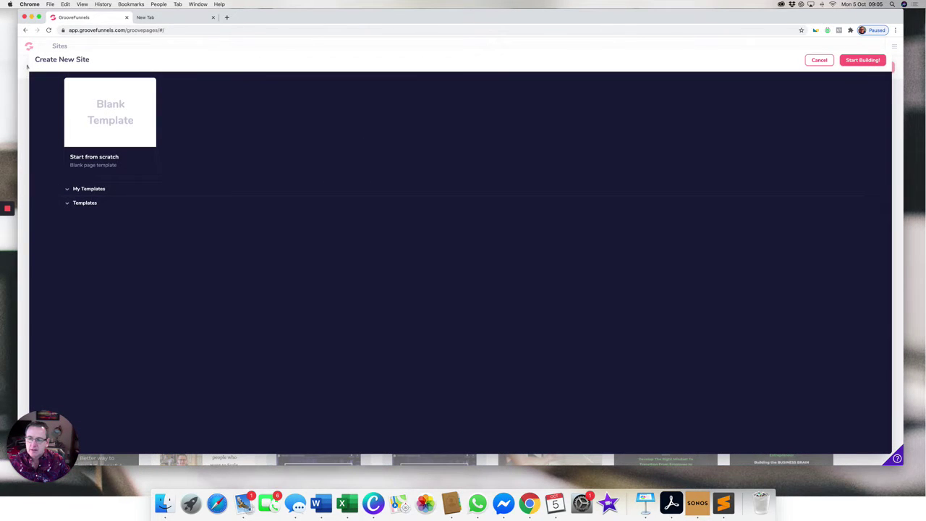
click(85, 203)
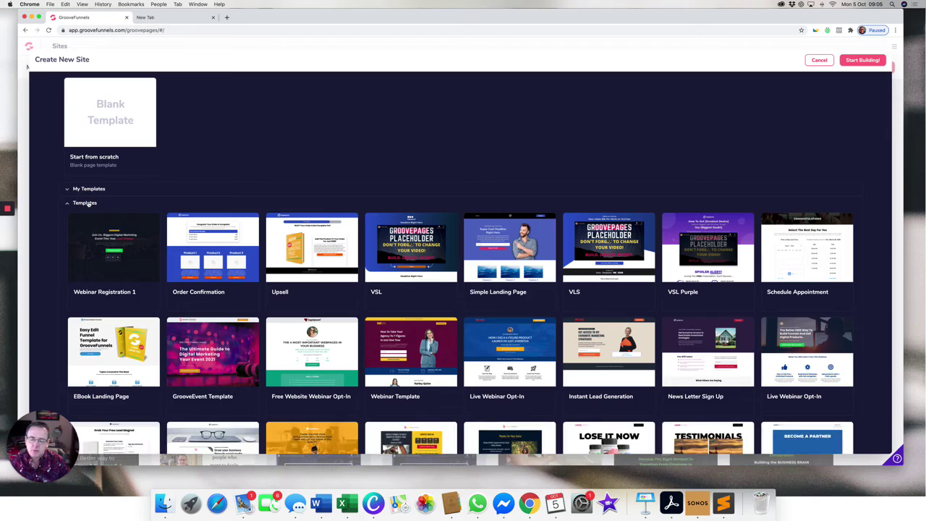
- Scroll the template grid down to the Course Website - Pricing Template card
scroll(443, 274, down, 6)
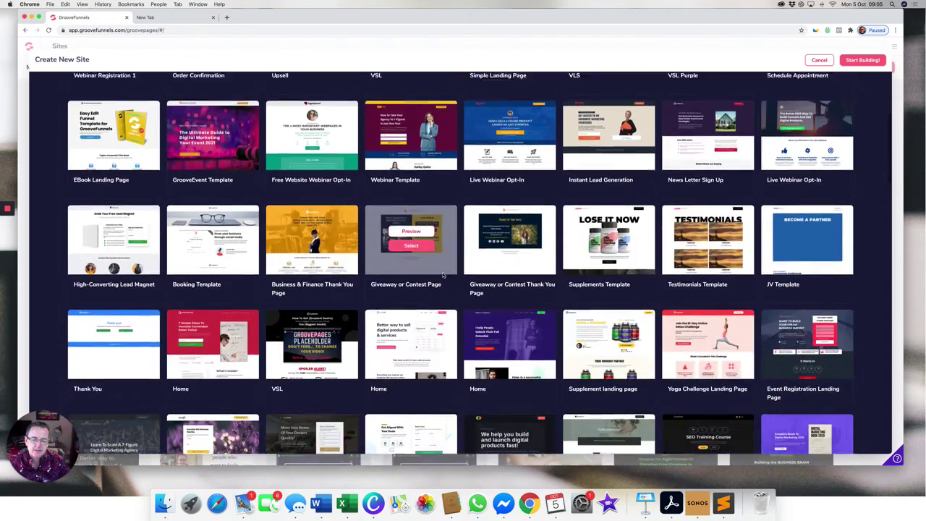
scroll(444, 273, down, 6)
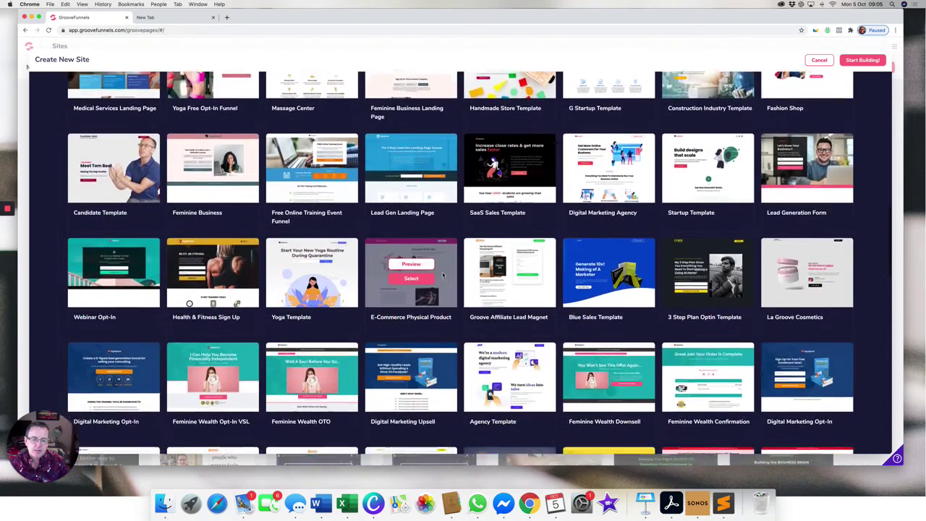
scroll(443, 274, down, 5)
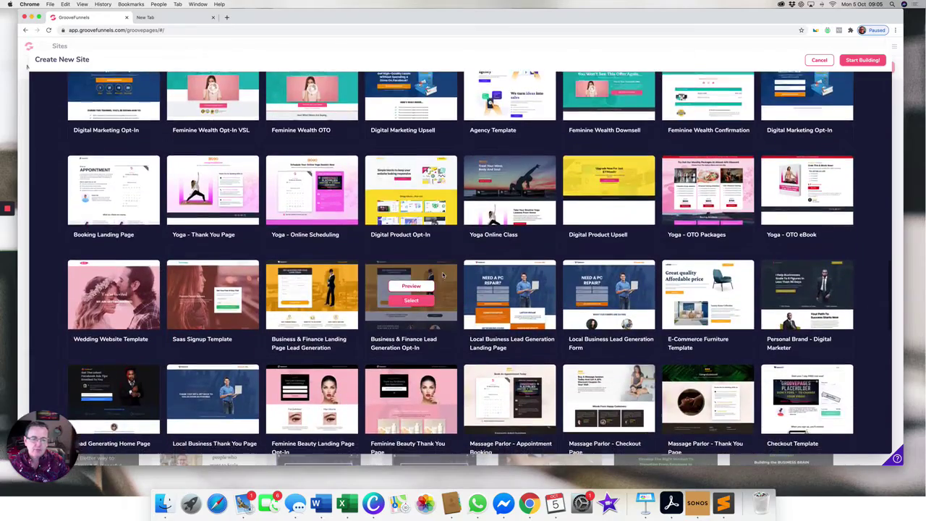
scroll(444, 274, down, 5)
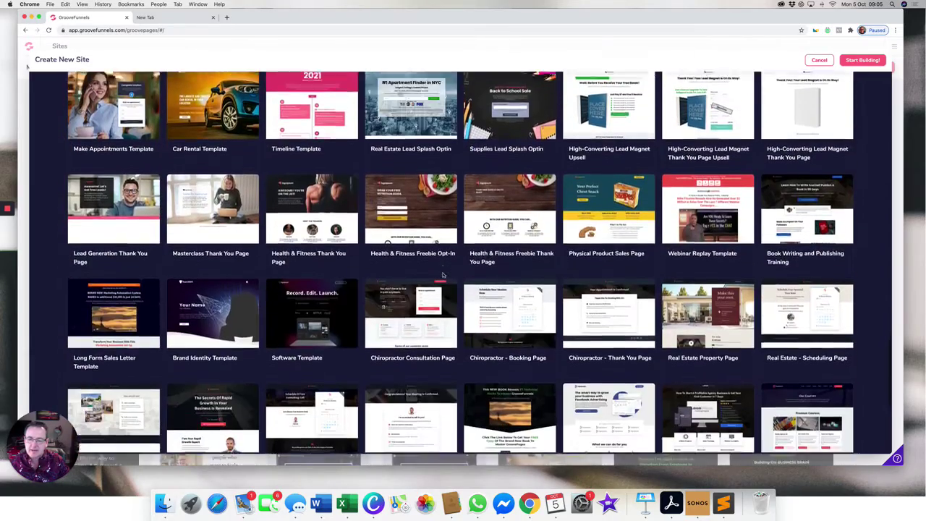
scroll(444, 274, down, 1)
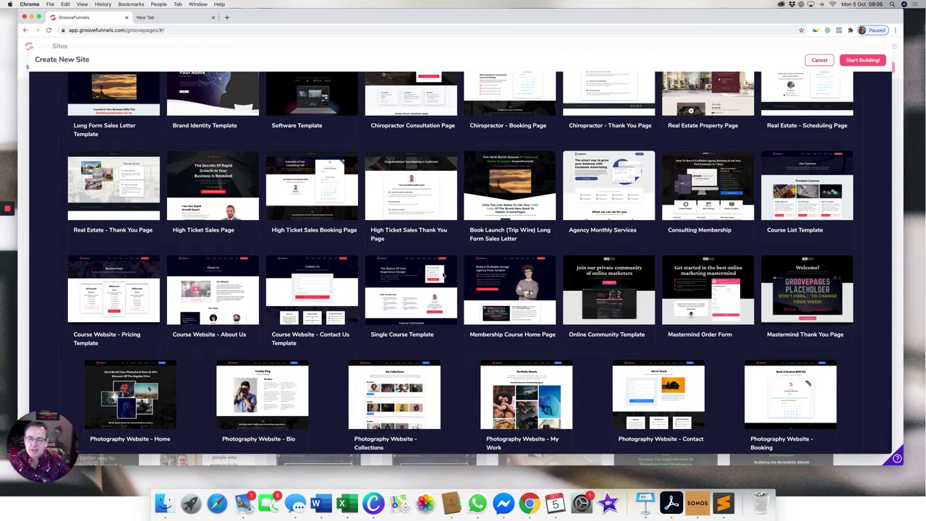
mouse_move(131, 273)
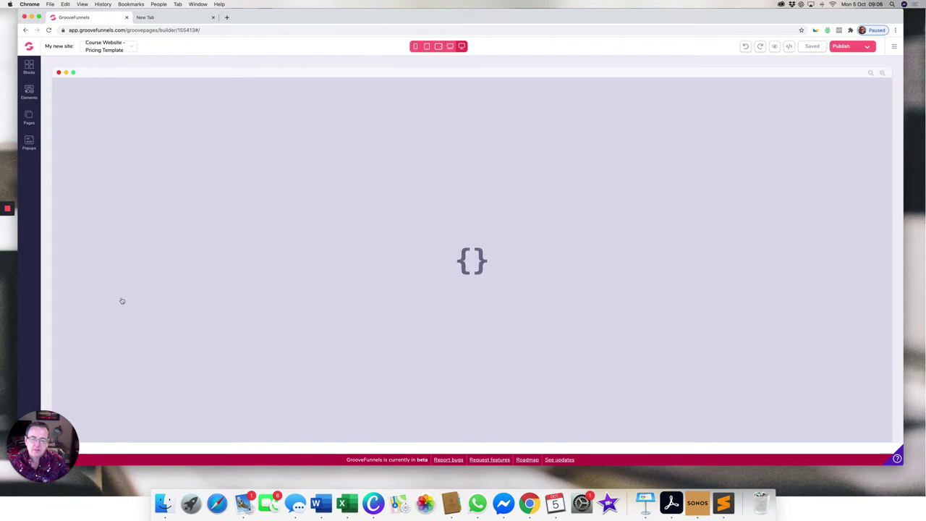
- Scroll the loaded template down to the Memberships pricing section and select it
scroll(121, 300, down, 2)
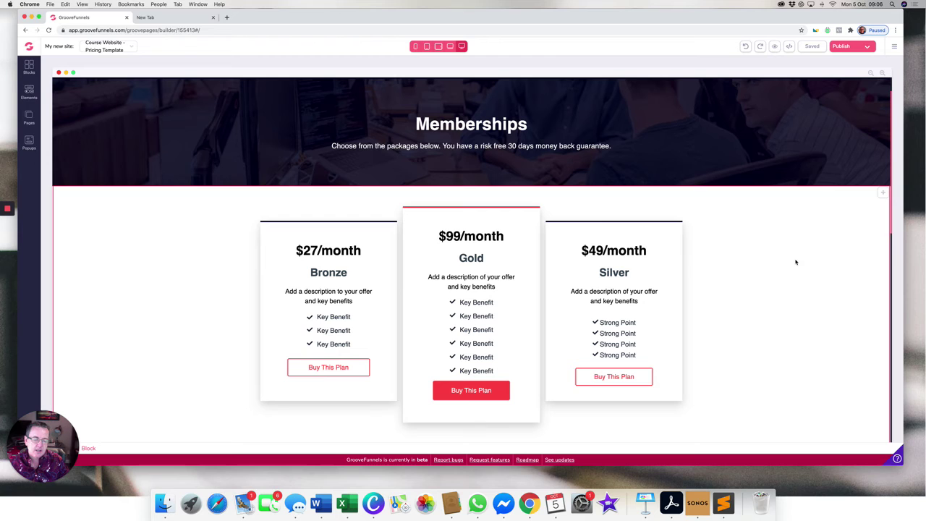
scroll(174, 234, down, 3)
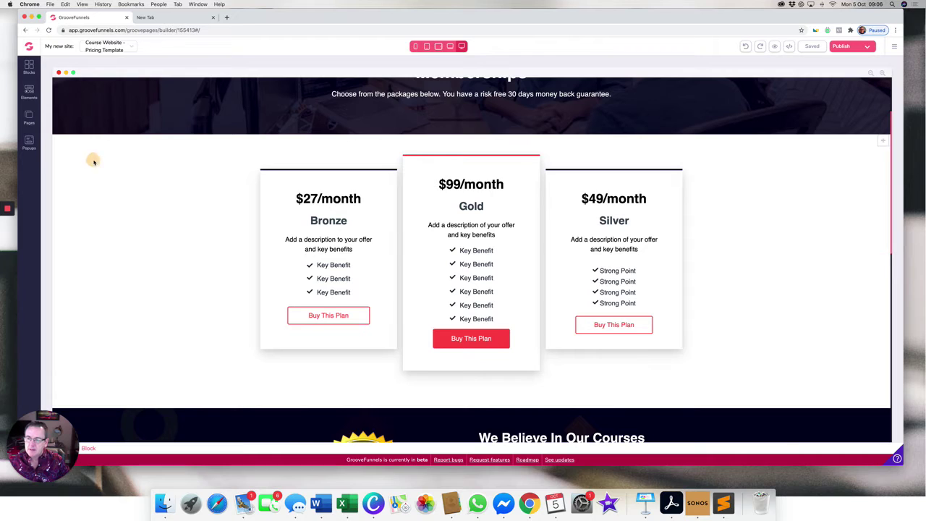
click(92, 161)
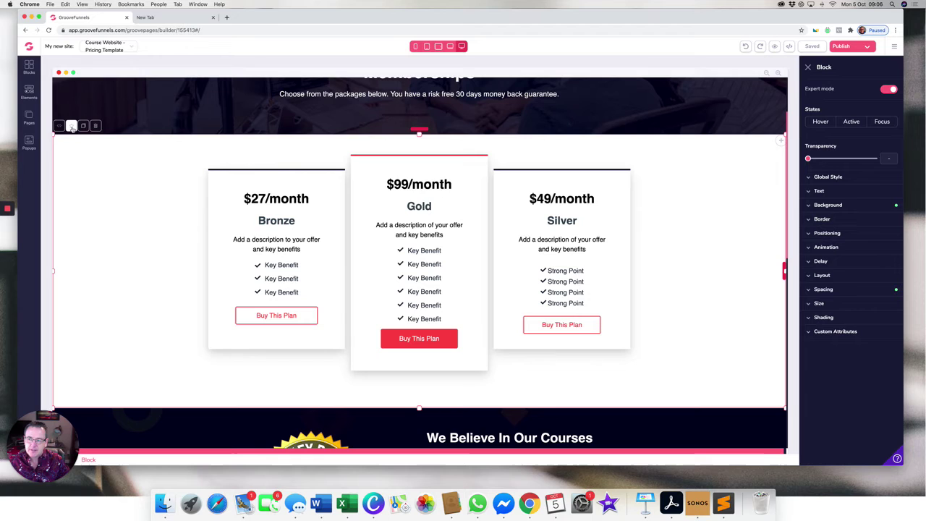
- Save the Memberships pricing section as a designed block under the Pricing category
click(71, 127)
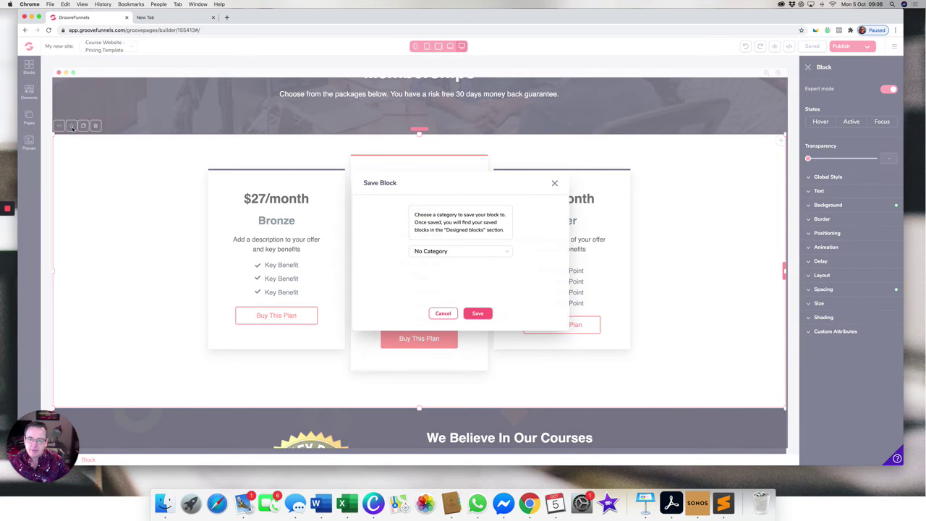
click(507, 252)
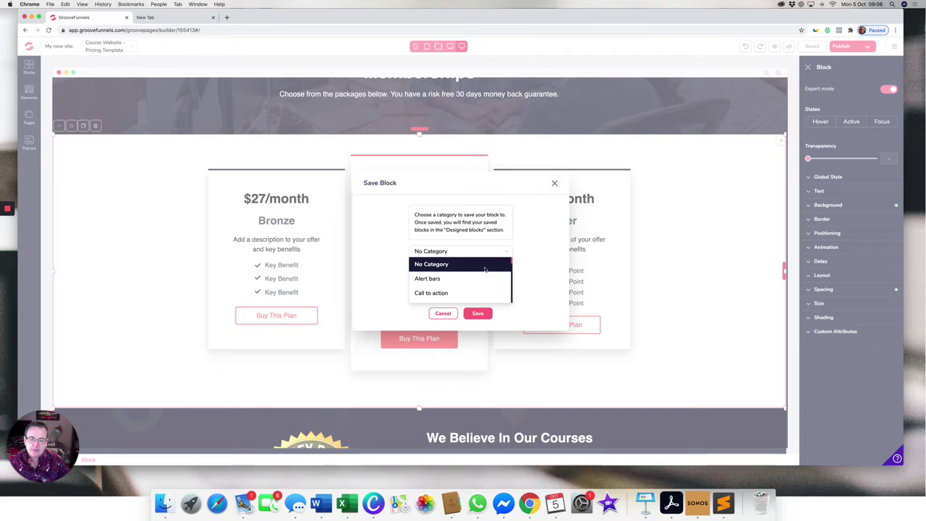
scroll(485, 270, down, 5)
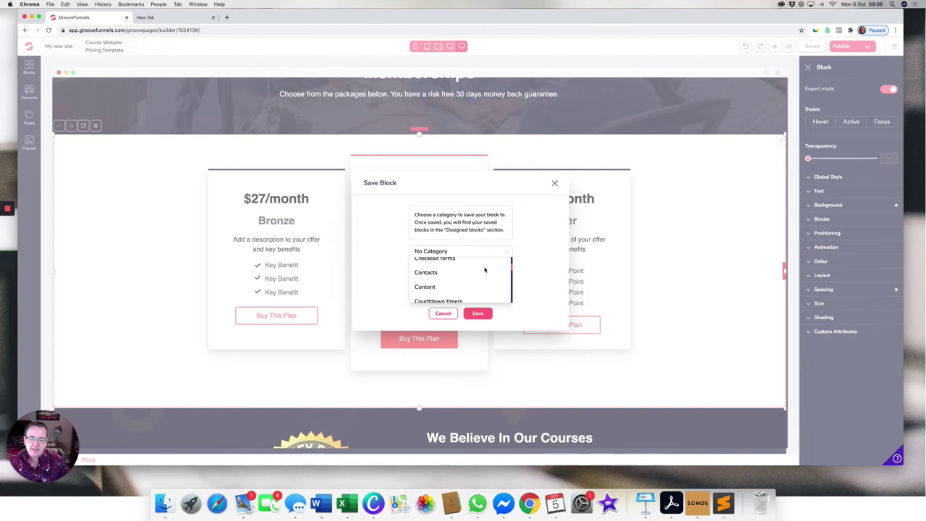
scroll(485, 270, down, 4)
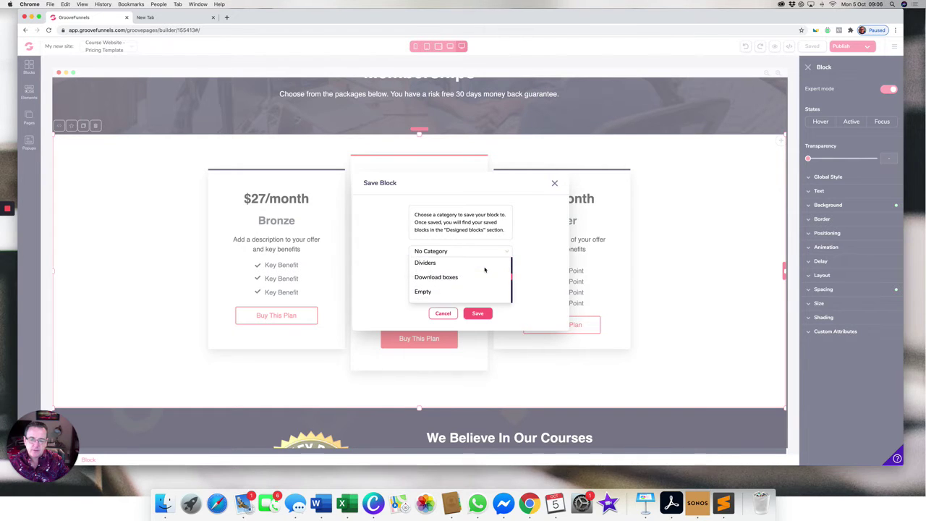
scroll(485, 270, down, 4)
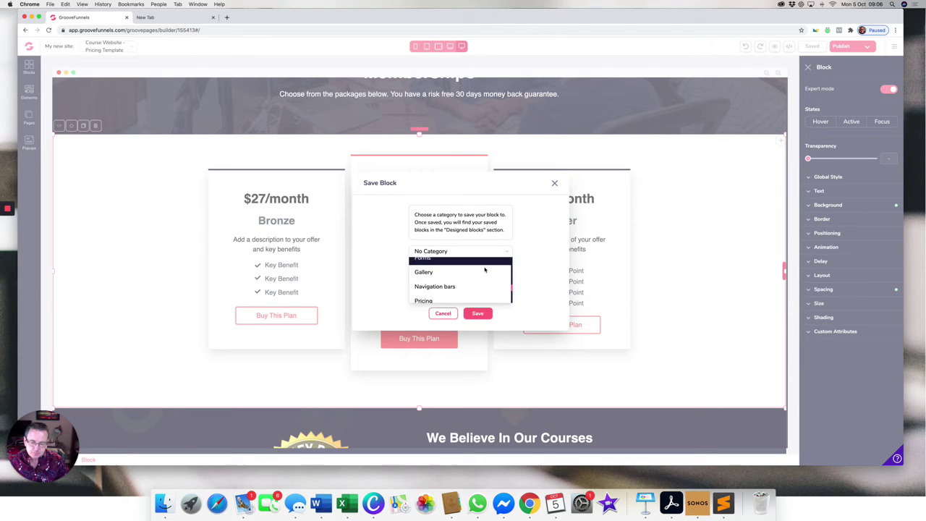
scroll(485, 270, down, 2)
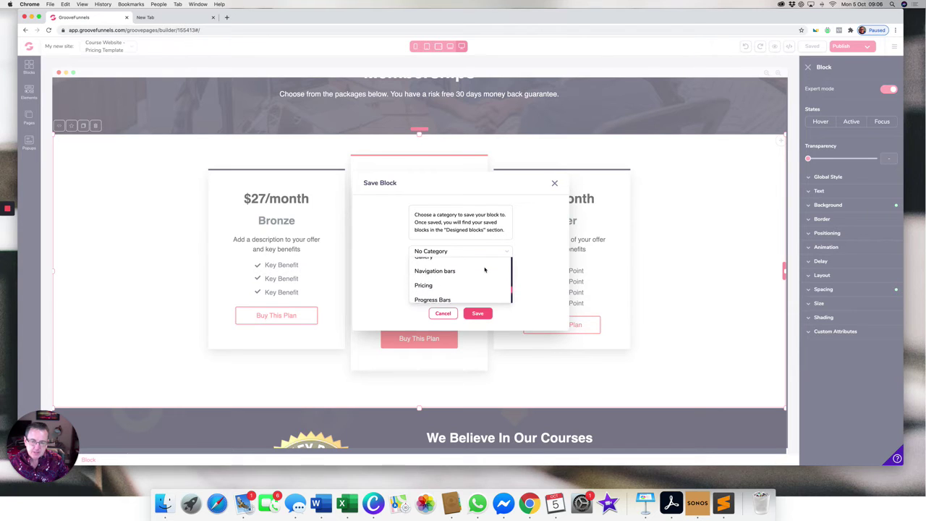
click(440, 281)
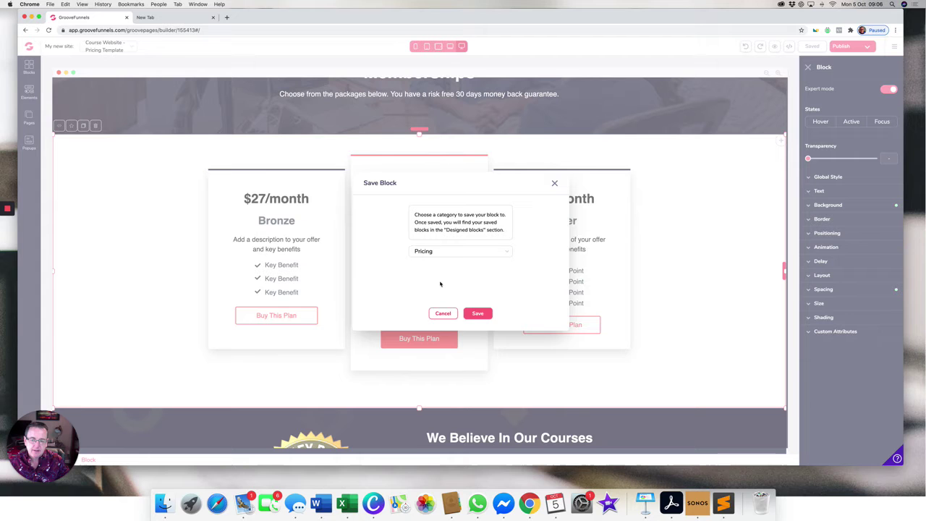
click(479, 313)
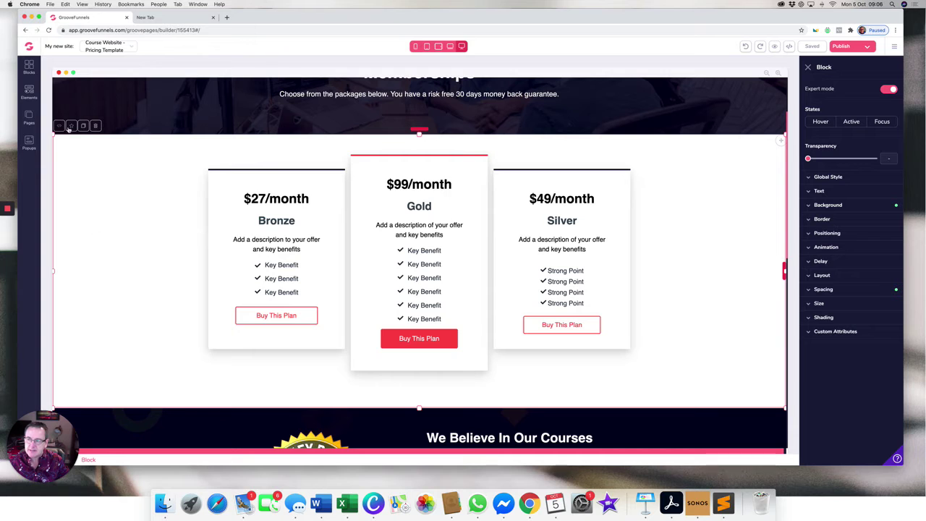
- Browse the Blocks library's Pricing category to find the saved Memberships block
click(28, 66)
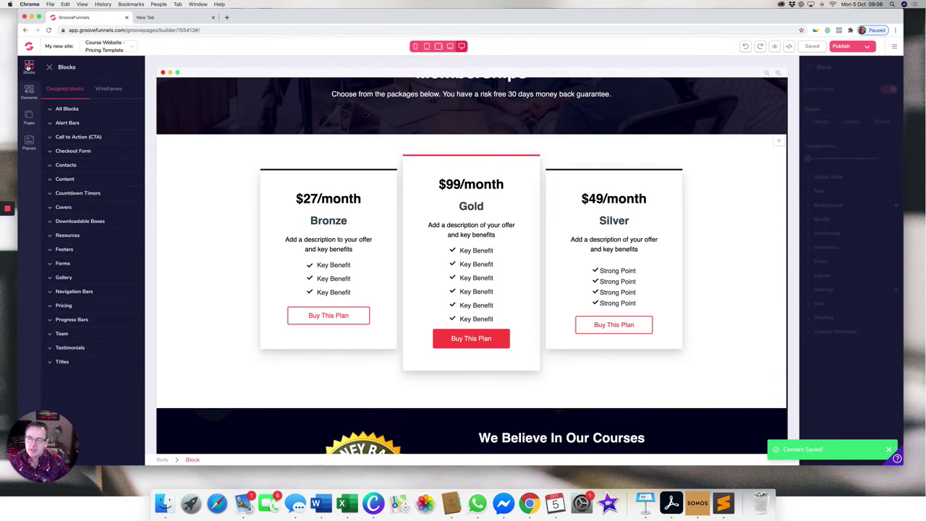
click(67, 108)
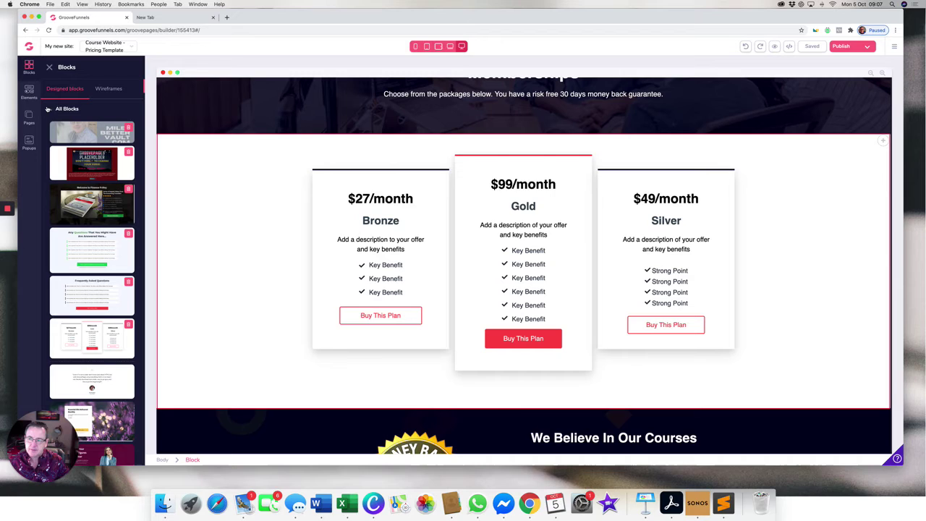
click(51, 109)
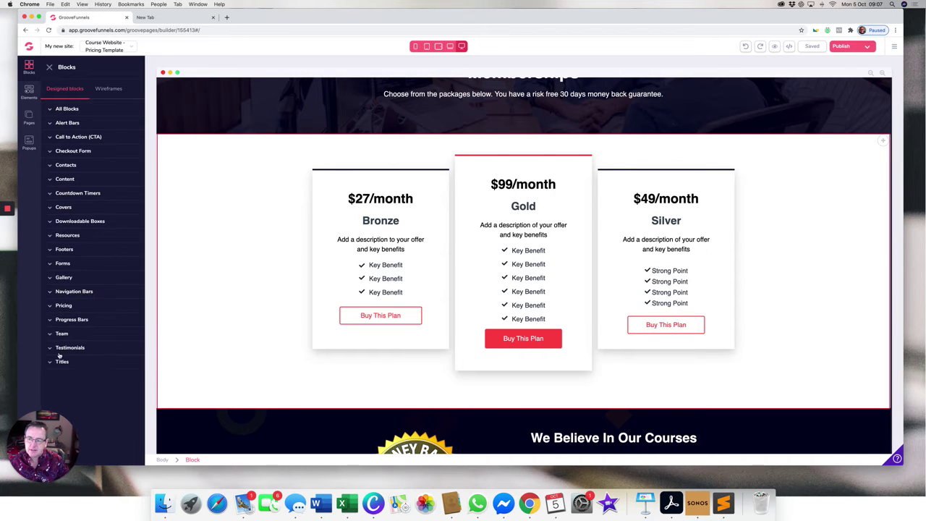
click(54, 306)
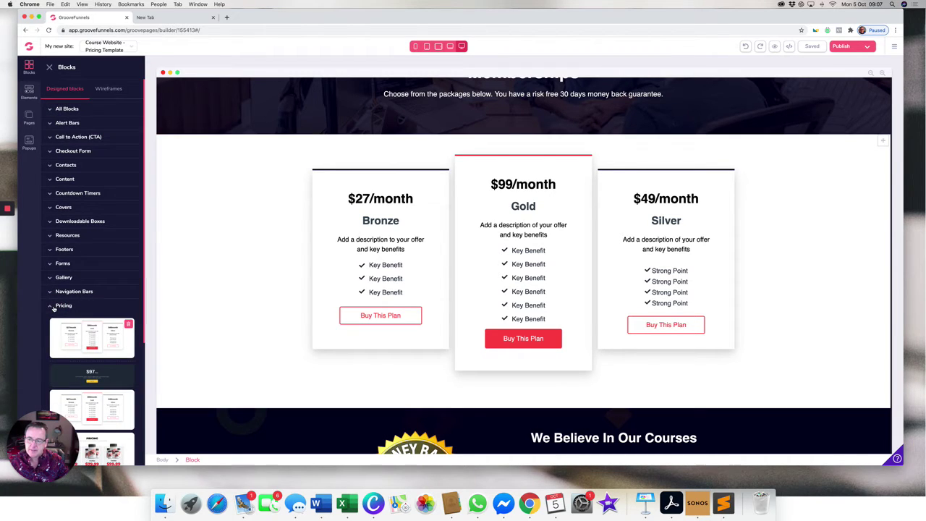
scroll(75, 344, down, 3)
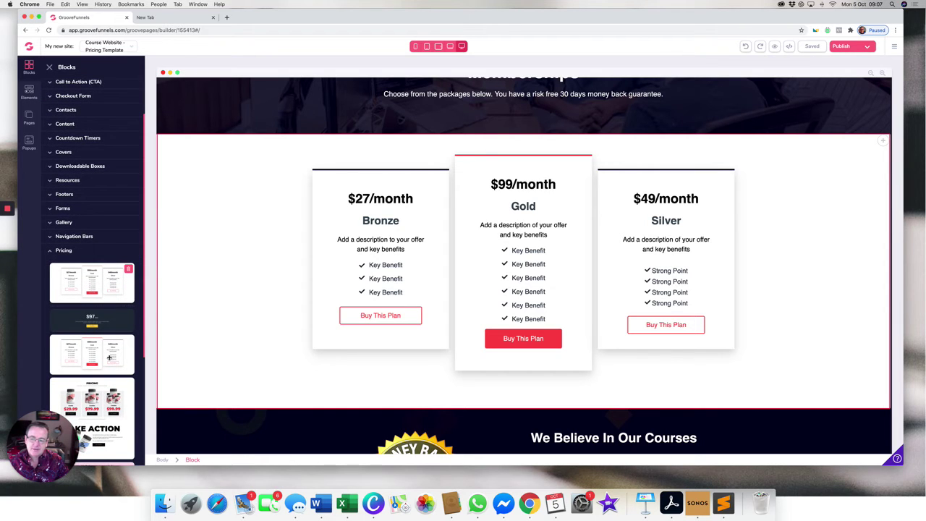
scroll(109, 357, down, 8)
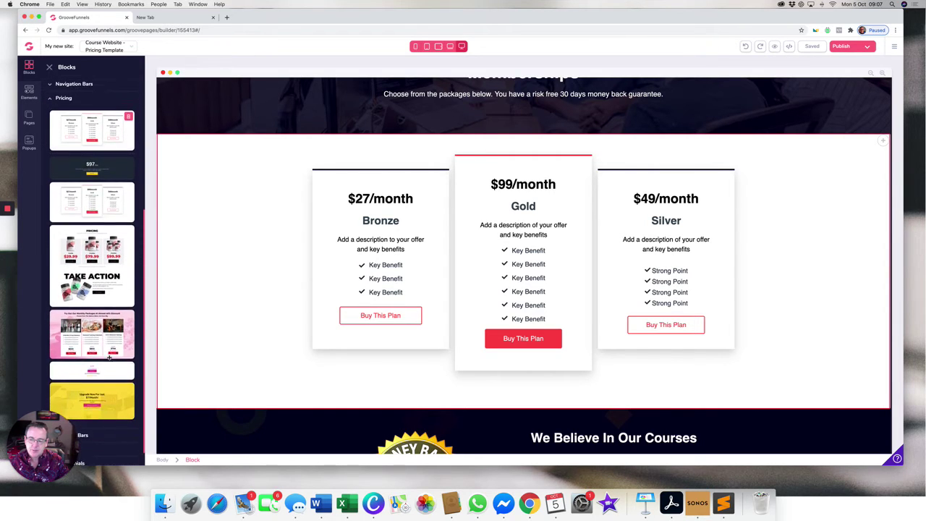
scroll(109, 358, up, 5)
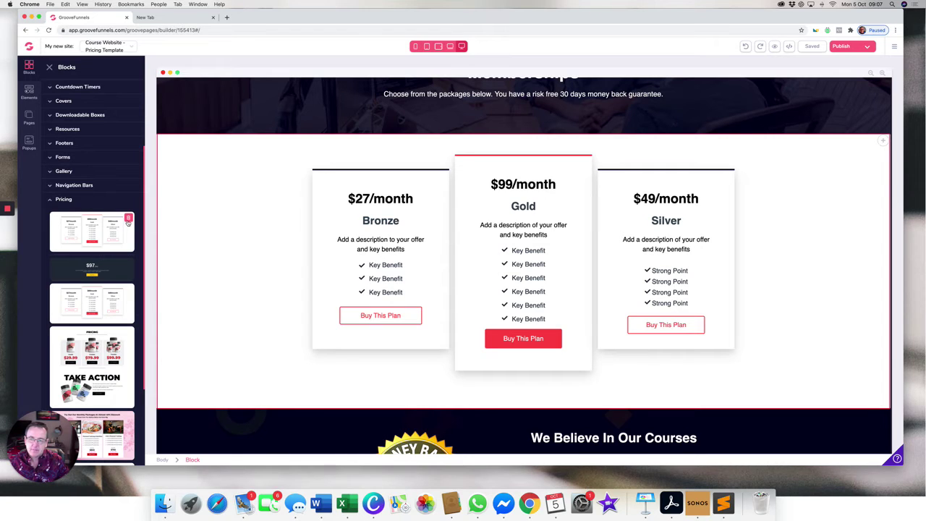
- Go from the dashboard to My Sites and open My new site in the editor
click(30, 49)
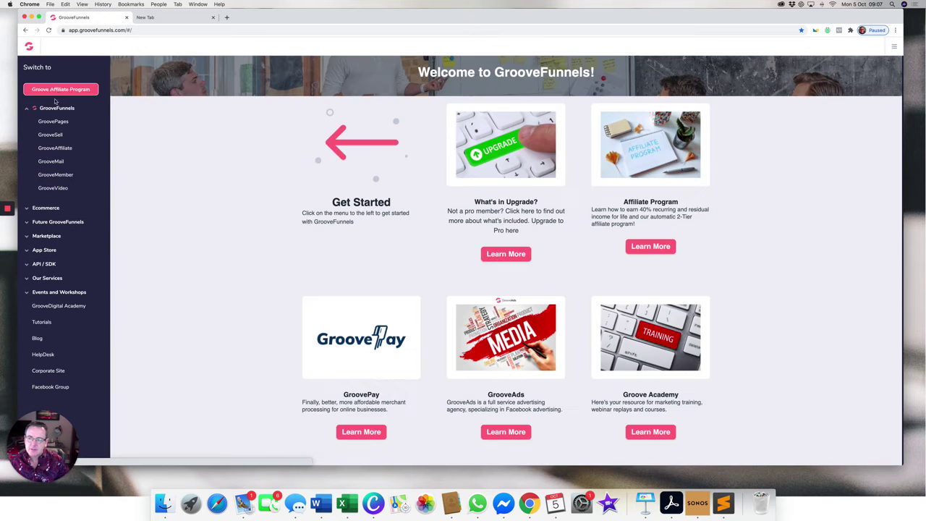
click(54, 121)
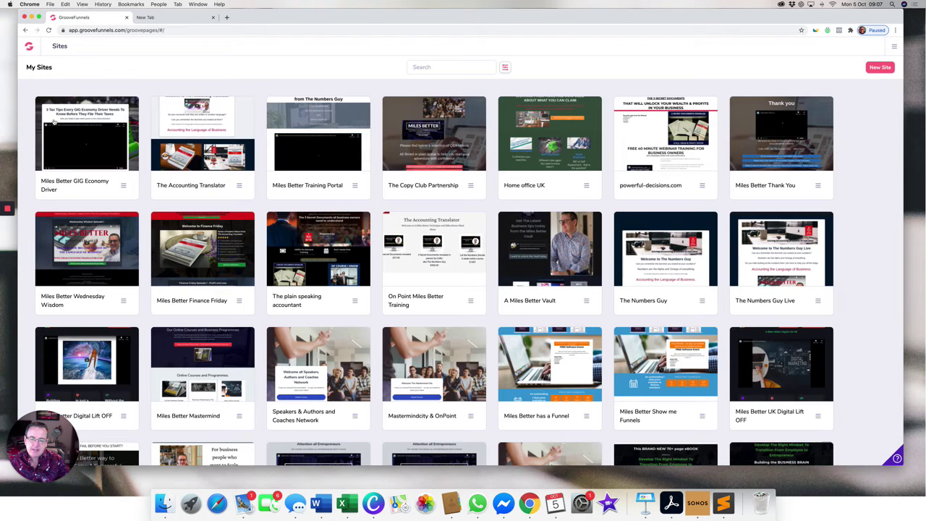
scroll(499, 269, down, 5)
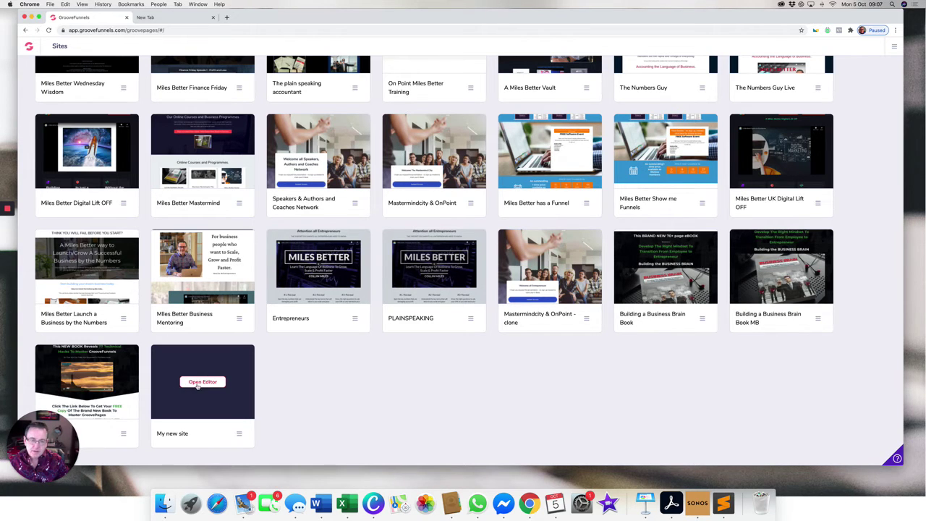
click(197, 385)
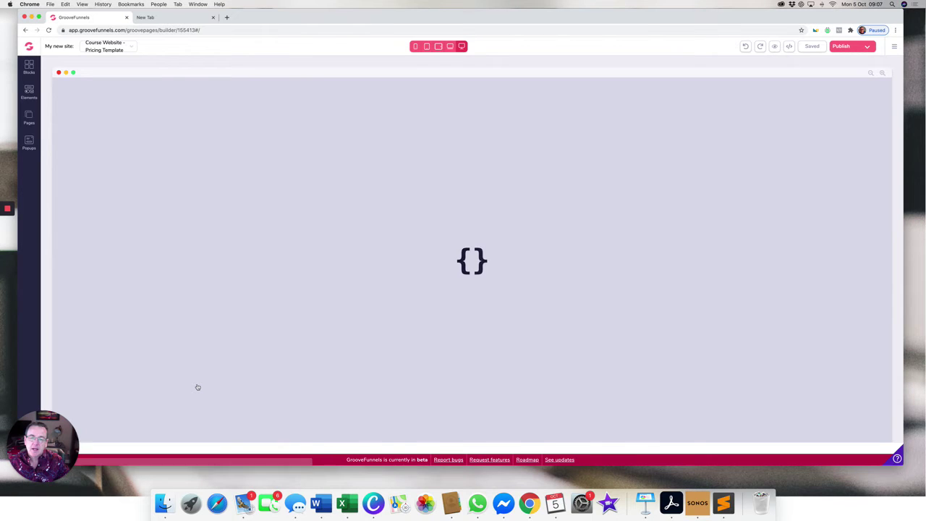
scroll(197, 388, down, 10)
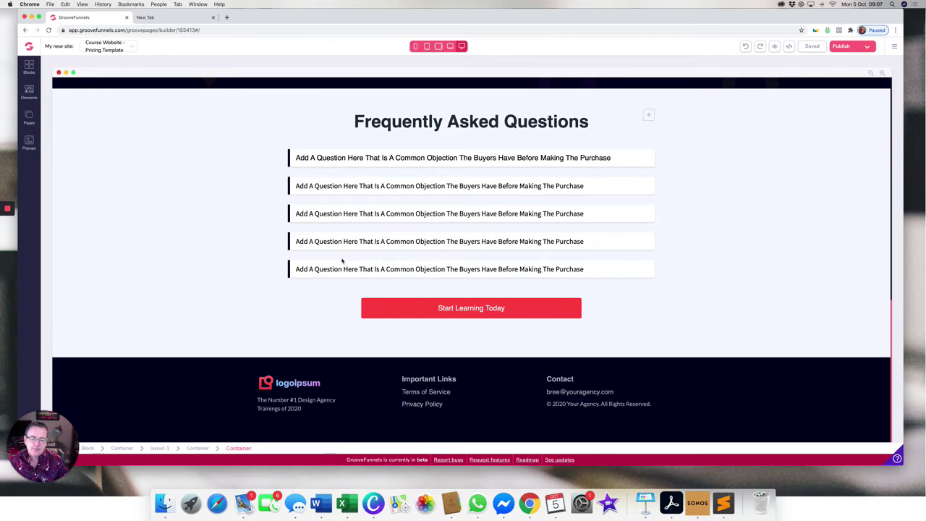
scroll(180, 326, up, 4)
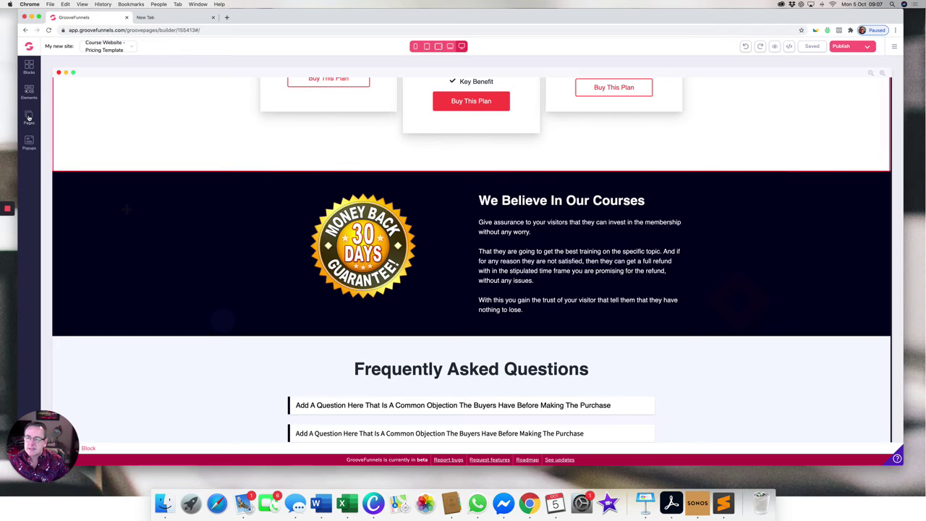
- Add a Blank Canvas page, Page 2, from the Pages panel
click(29, 116)
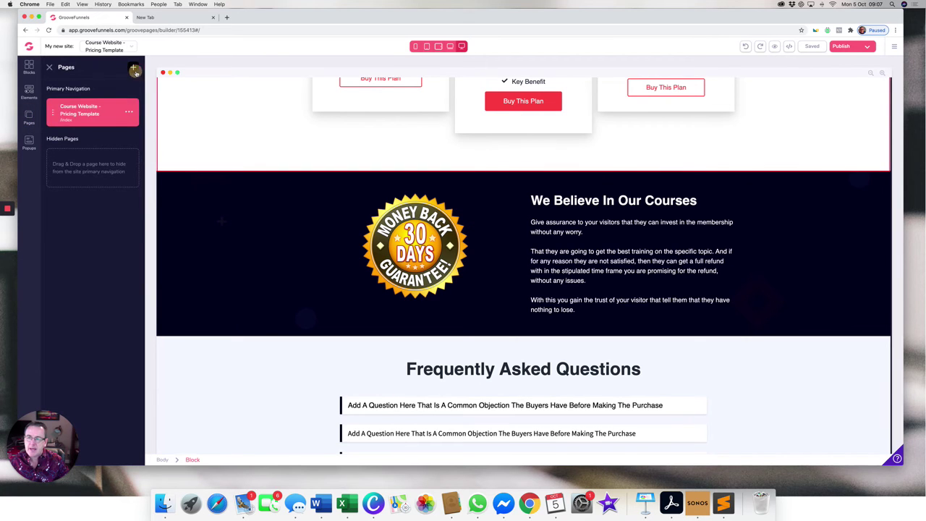
click(133, 68)
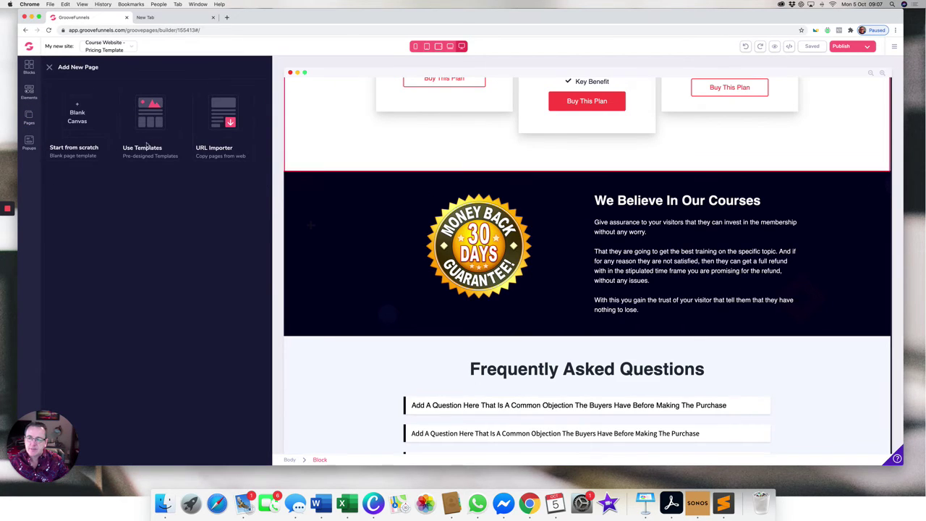
click(50, 68)
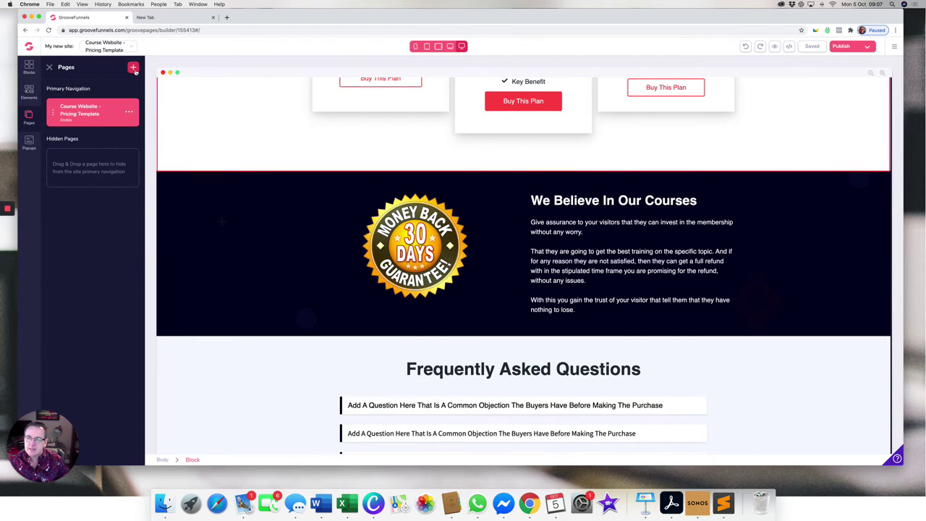
click(133, 68)
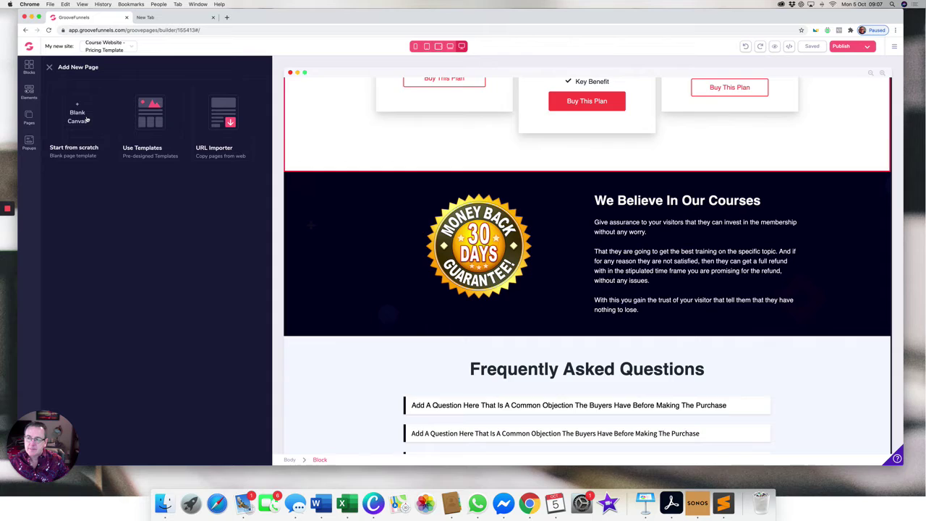
click(81, 116)
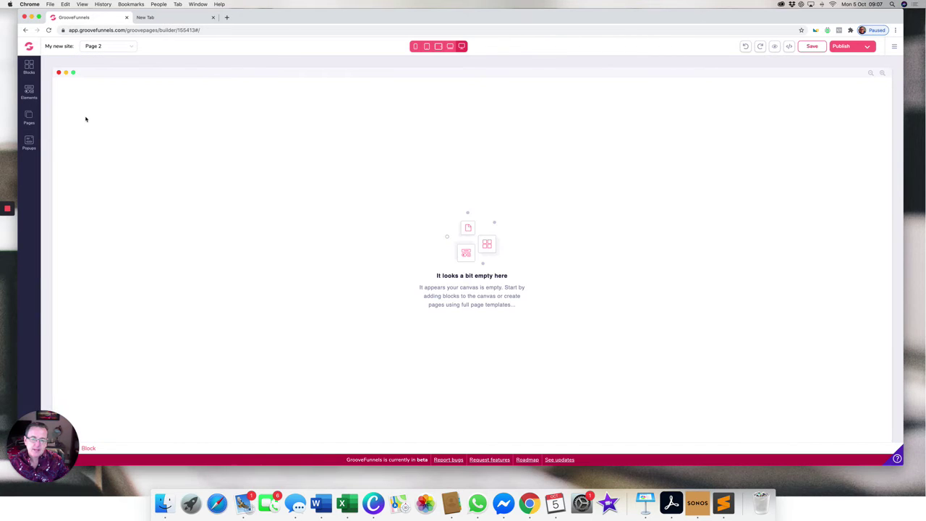
click(29, 68)
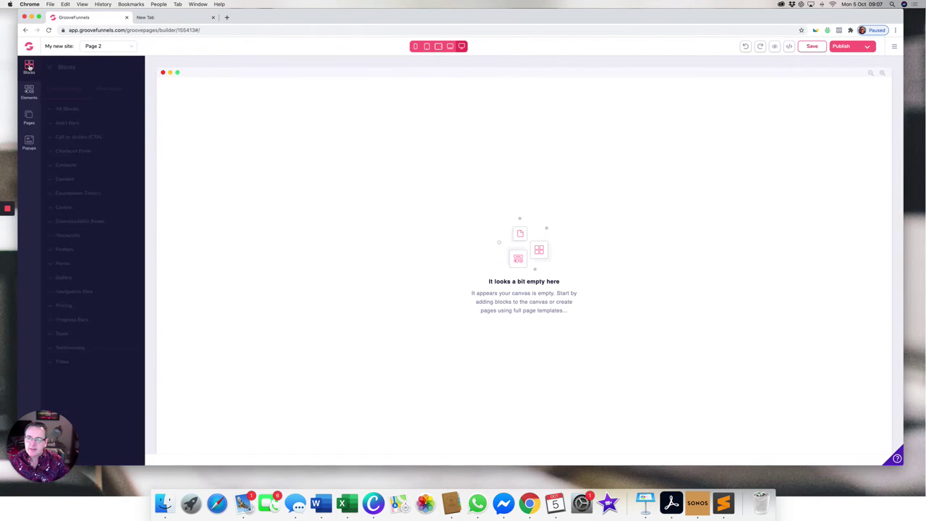
- Drag the saved pricing block and the FAQ block from All Blocks onto Page 2
click(65, 109)
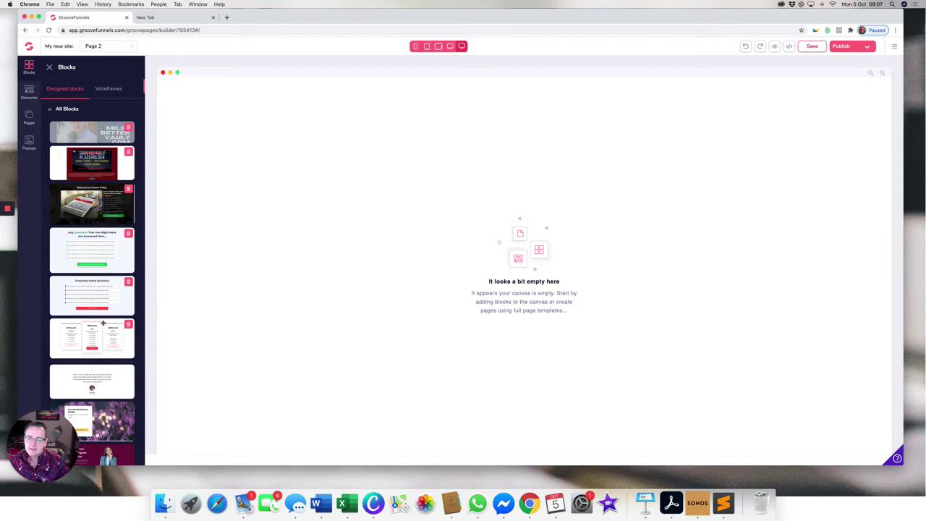
drag(103, 323, 306, 258)
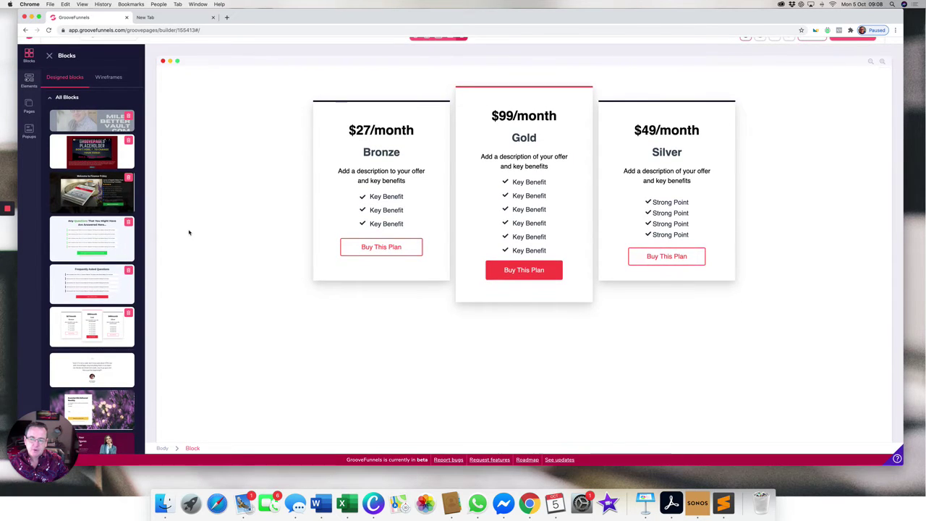
drag(108, 236, 254, 383)
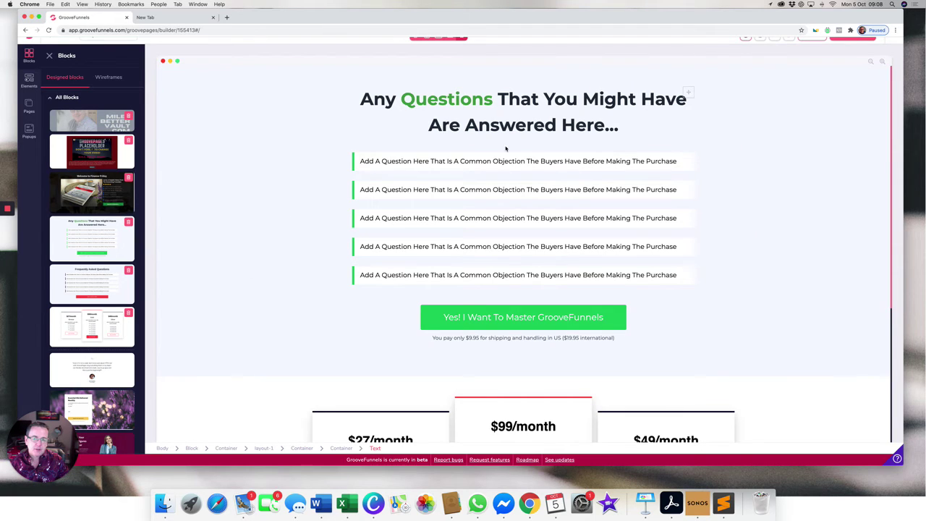
click(436, 164)
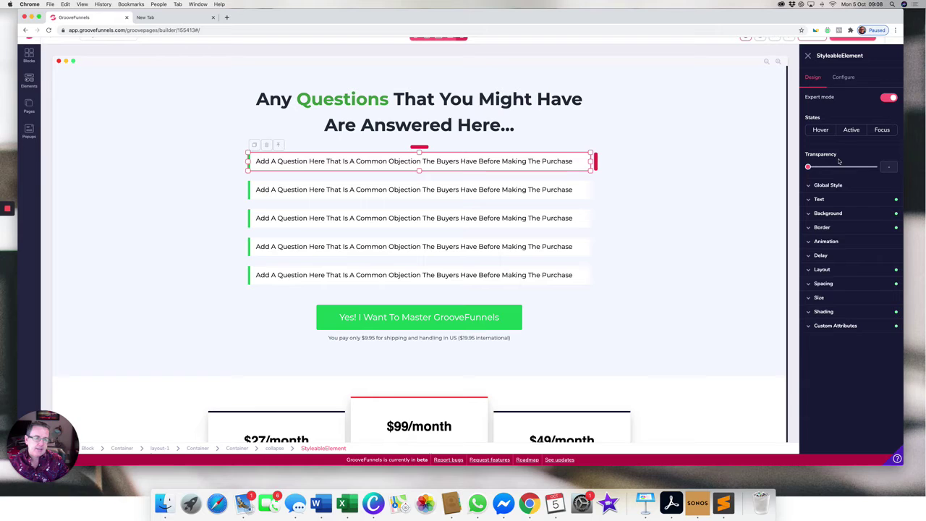
- Set the first question's Hover background to red #FE4848, save, and preview the effect
click(822, 131)
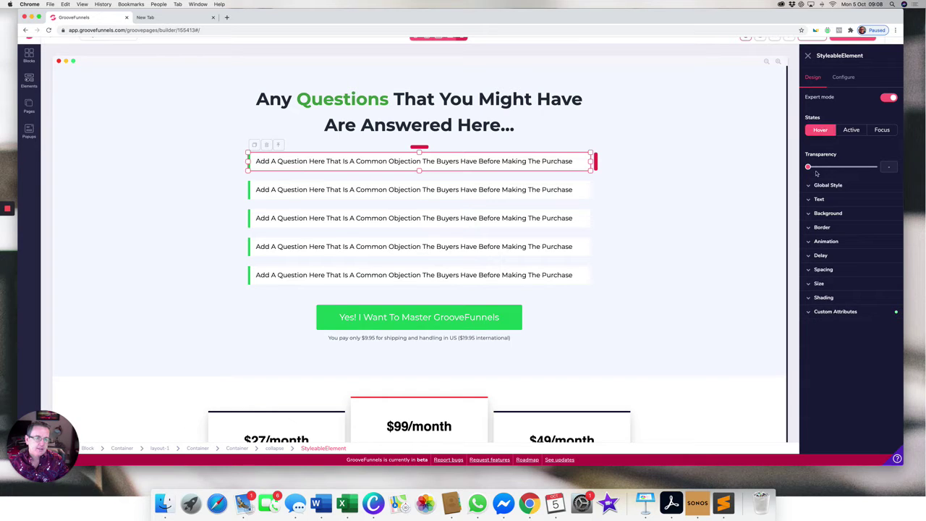
click(810, 214)
click(883, 233)
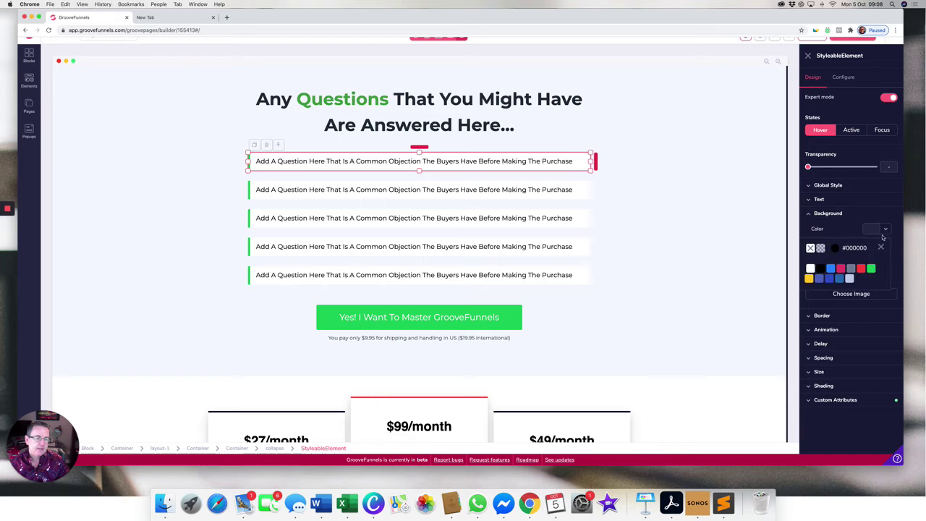
mouse_move(861, 269)
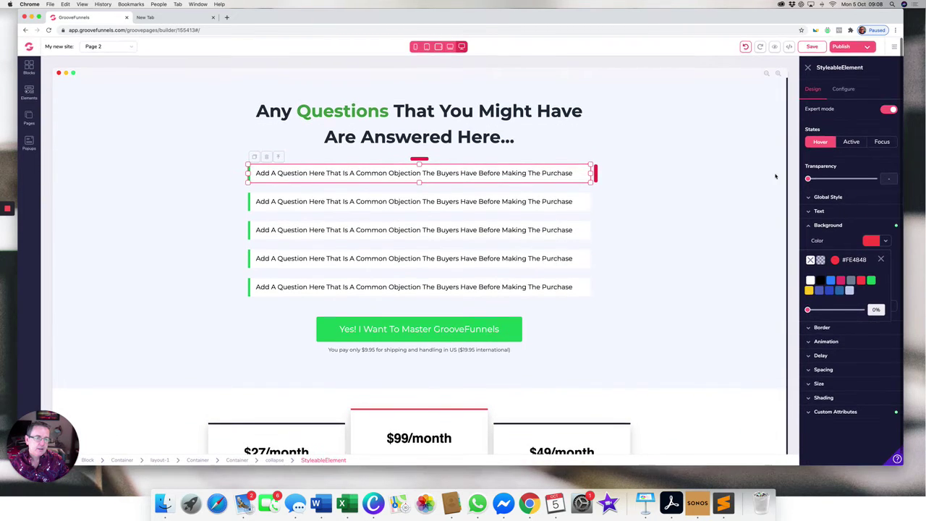
click(812, 46)
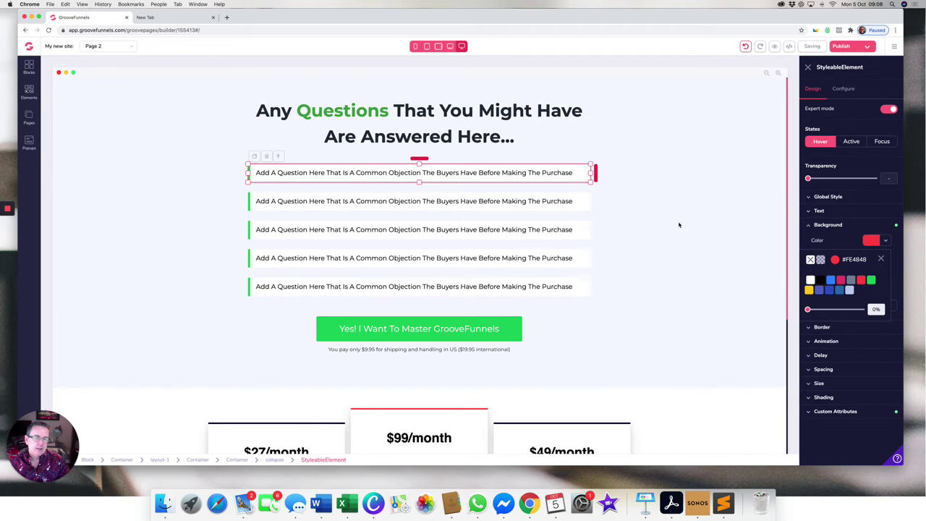
click(587, 236)
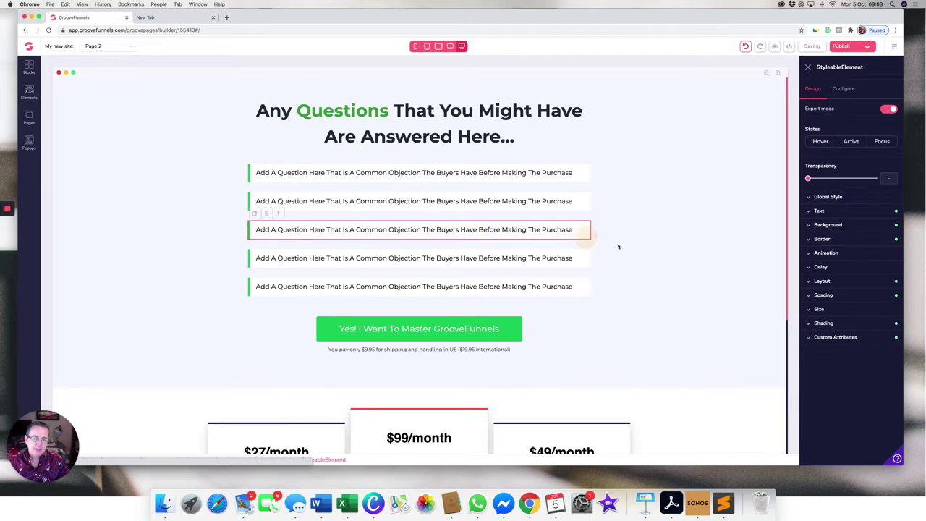
click(568, 178)
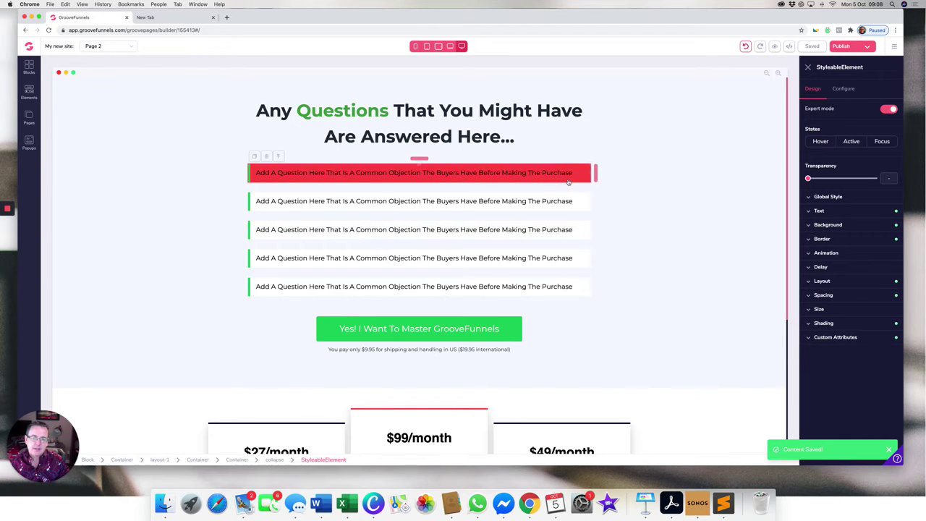
- Replace the first question's Configure heading with 'Test question' and apply it
click(844, 89)
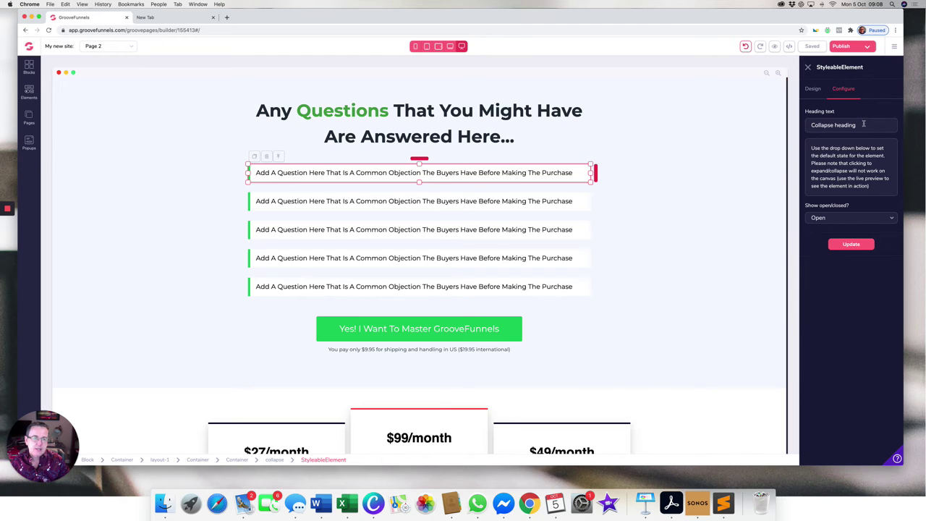
drag(864, 124, 808, 124)
text(T)
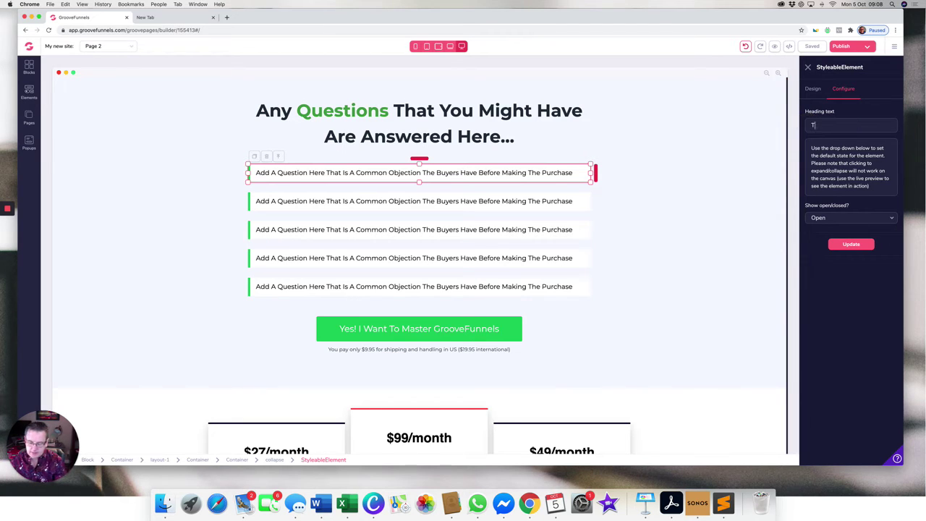
text(est question)
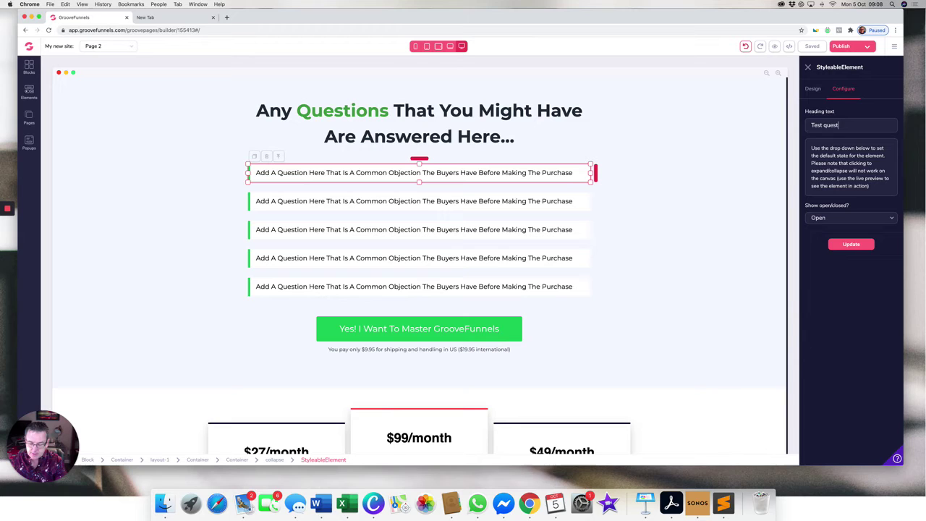
click(852, 245)
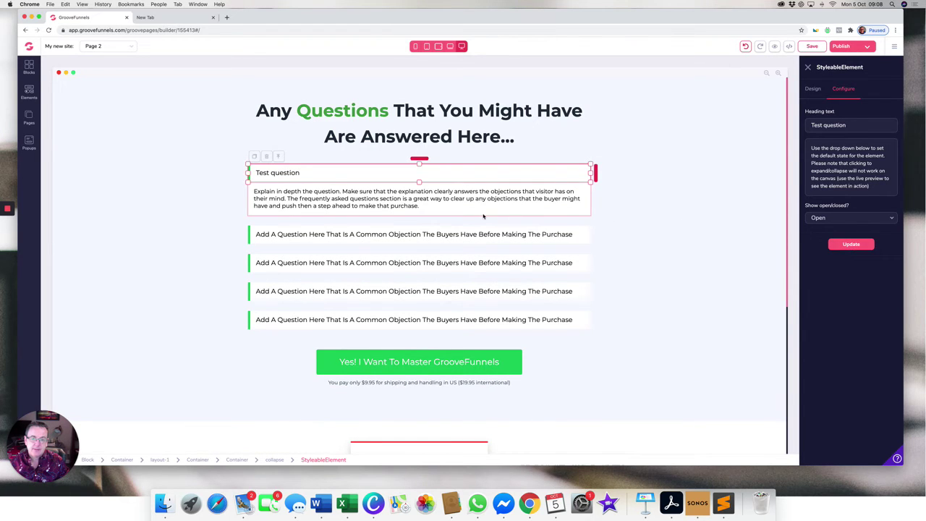
click(428, 208)
- Edit the end of the first answer so it finishes with 'Test answers here .'
click(405, 201)
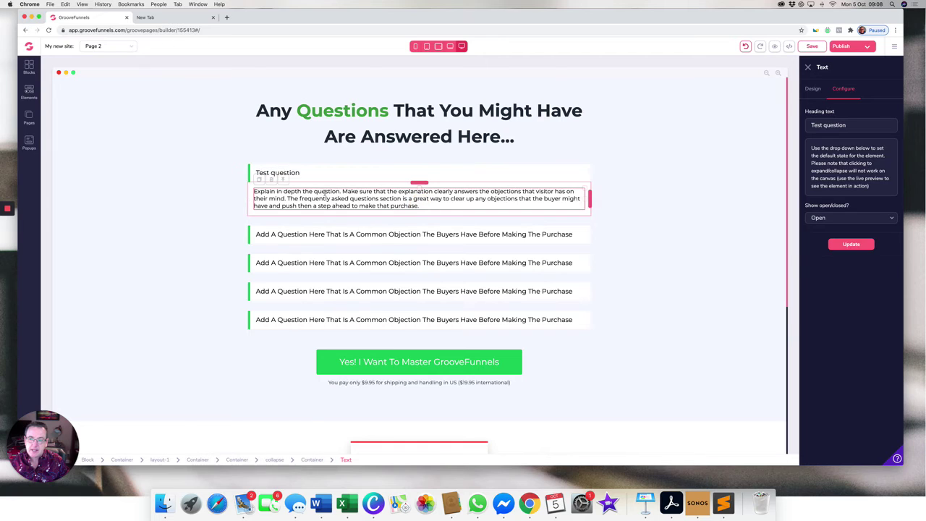
drag(419, 209, 353, 211)
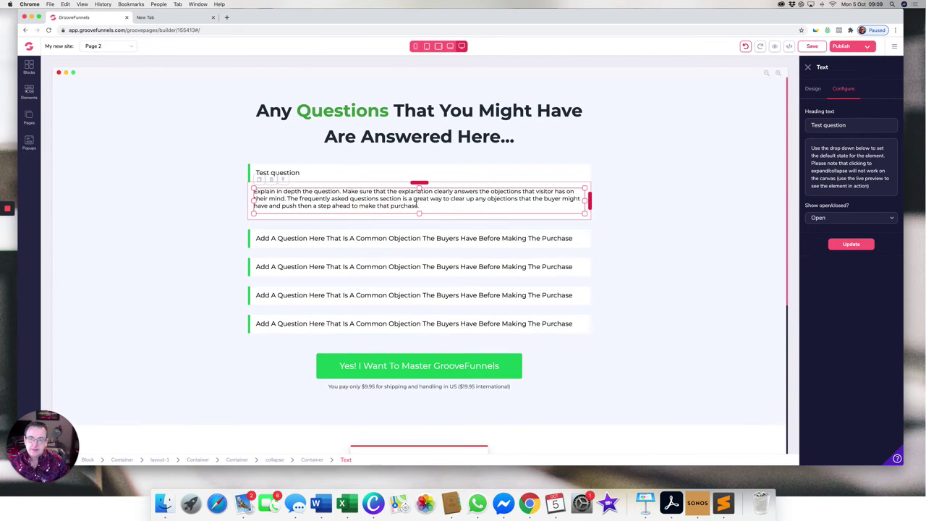
click(419, 205)
text(.)
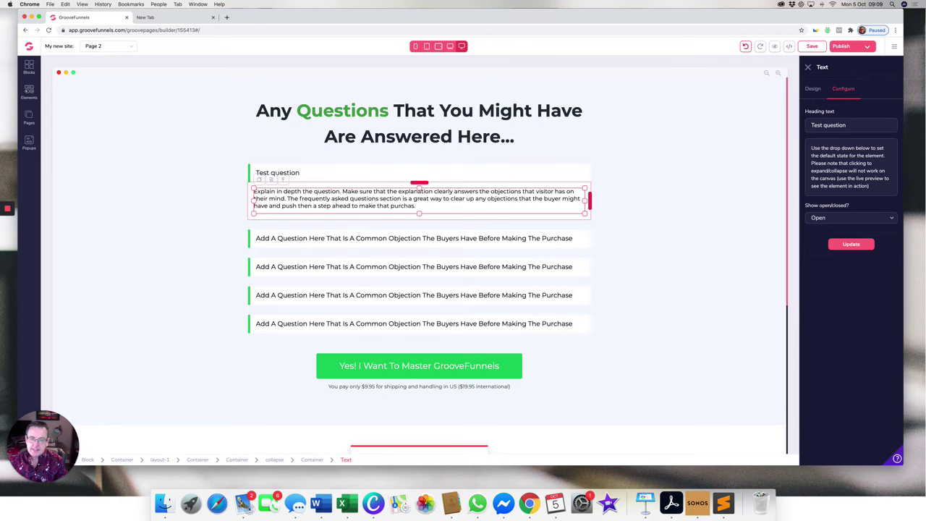
key(BackSpace)
key(BackSpace)
key(BackSpace)
key(BackSpace)
key(BackSpace)
key(BackSpace)
key(BackSpace)
key(BackSpace)
key(BackSpace)
key(BackSpace)
key(BackSpace)
key(BackSpace)
key(BackSpace)
key(BackSpace)
key(BackSpace)
key(BackSpace)
key(BackSpace)
key(BackSpace)
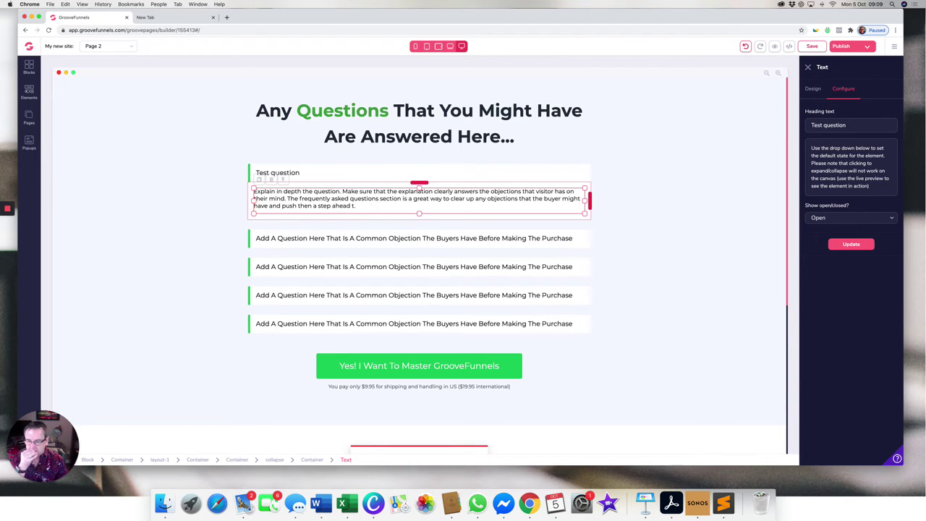
text(Test answers)
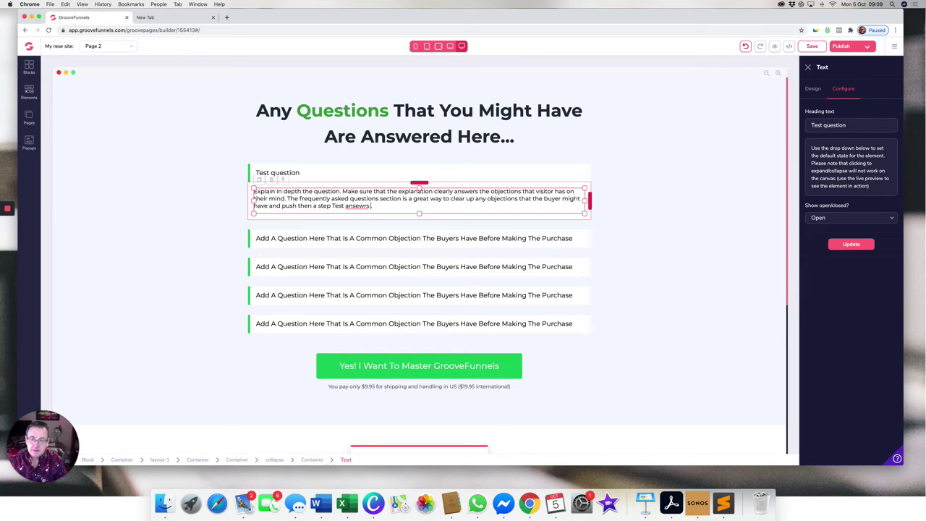
text( here .)
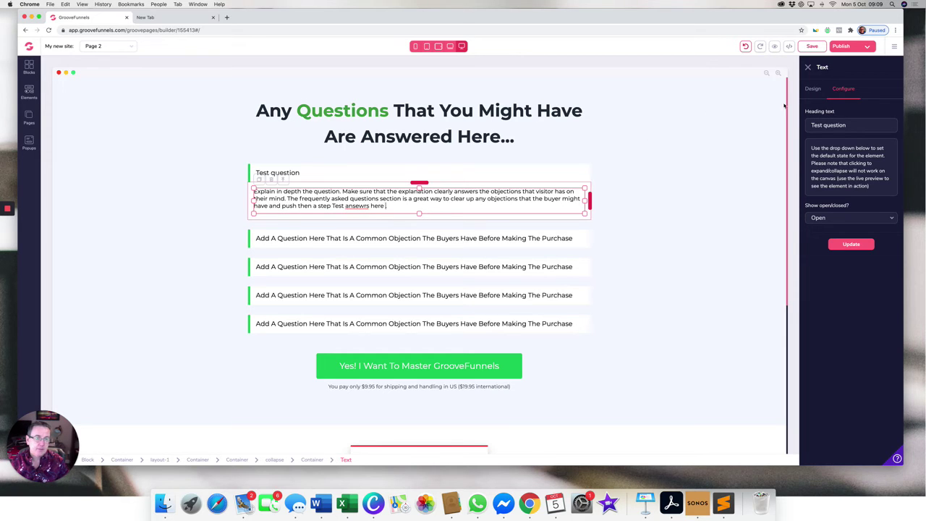
- Centre-align the answer paragraph in Design text settings and save the page
click(812, 90)
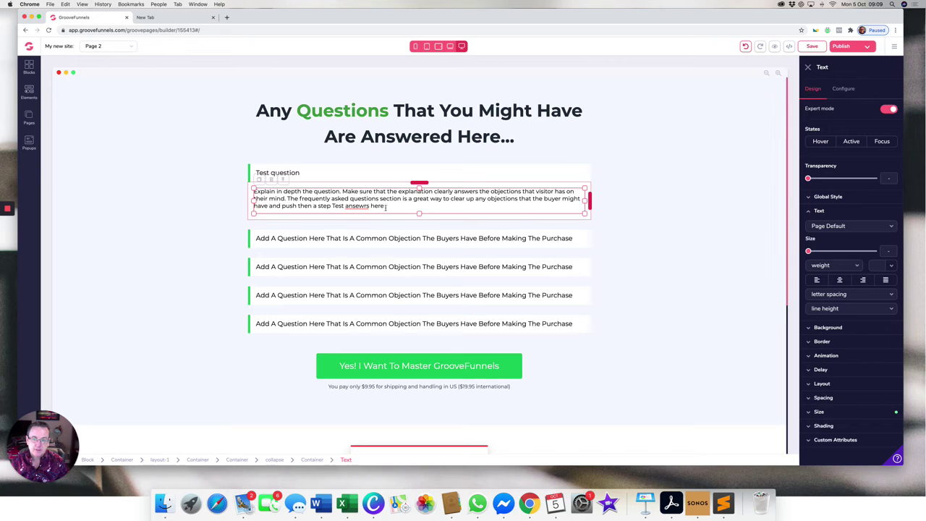
drag(386, 206, 327, 206)
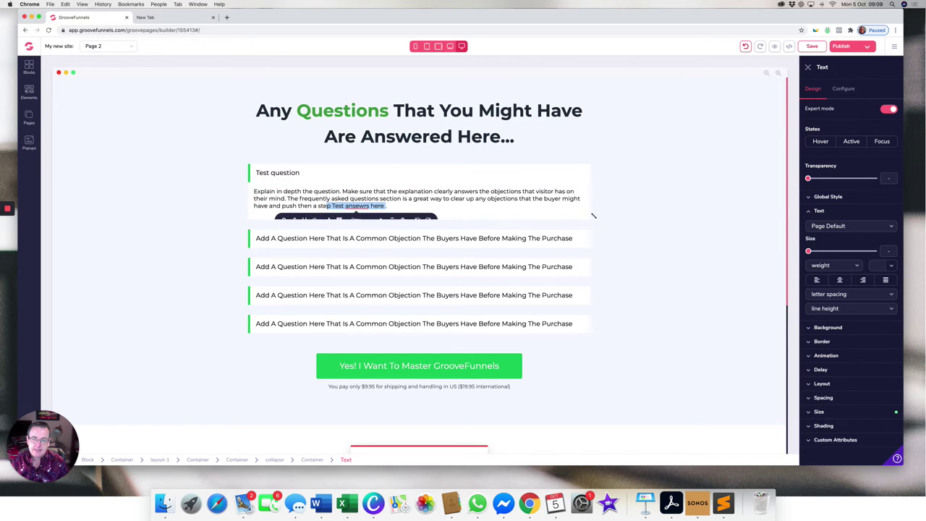
click(840, 281)
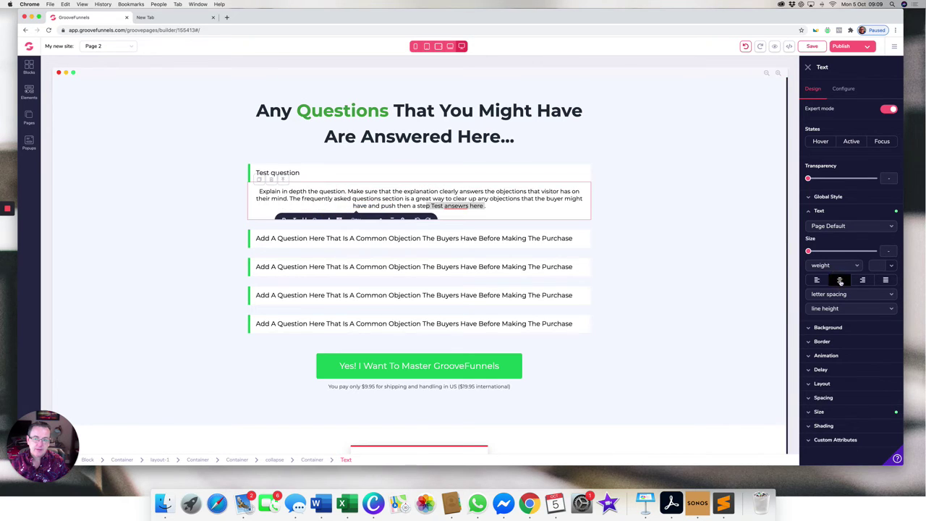
drag(808, 251, 809, 252)
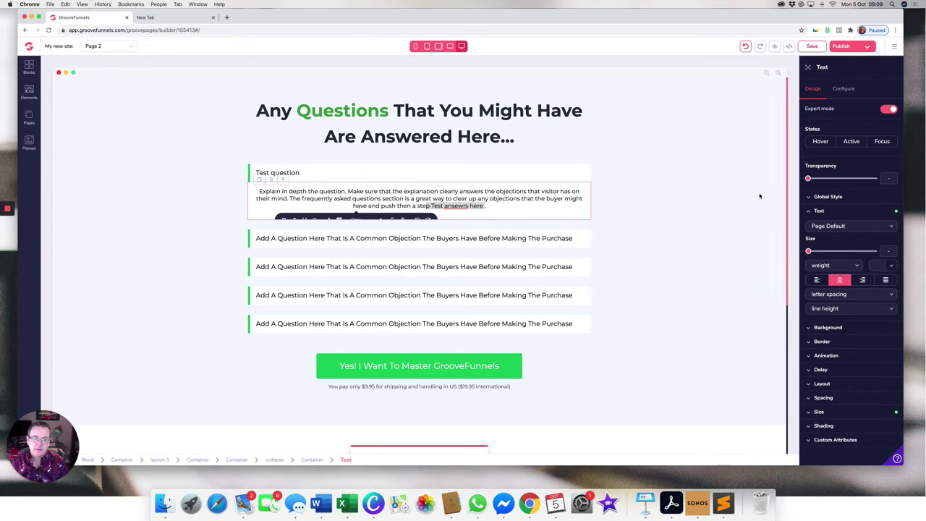
click(812, 46)
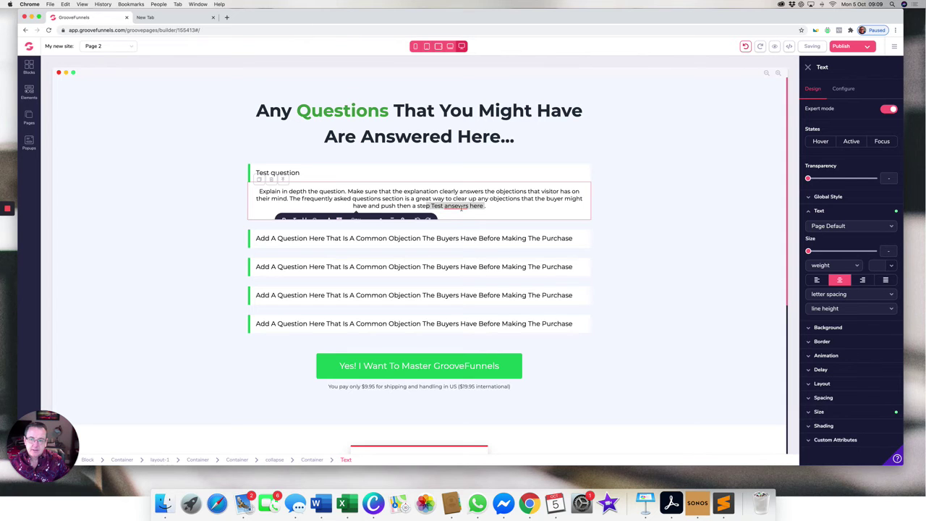
click(641, 253)
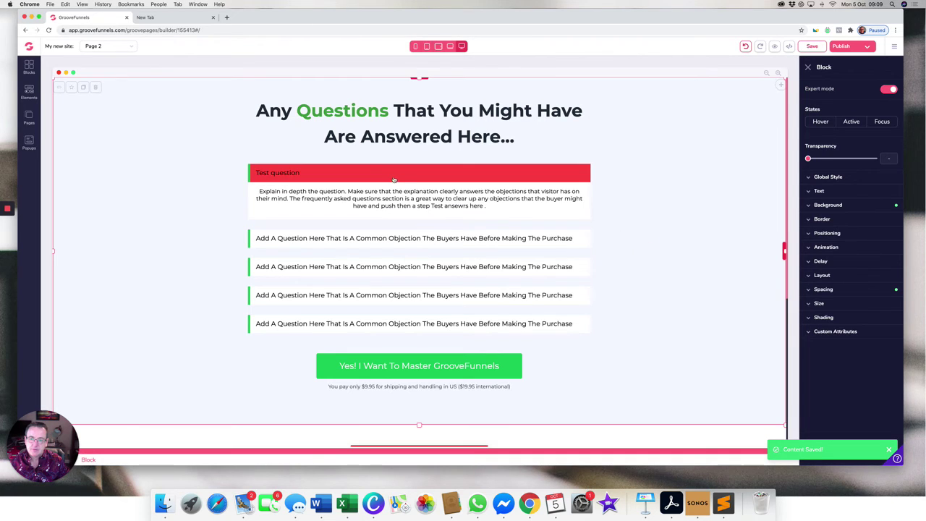
- Save Page 2, select the FAQ block, and open a live preview in a new tab
click(394, 179)
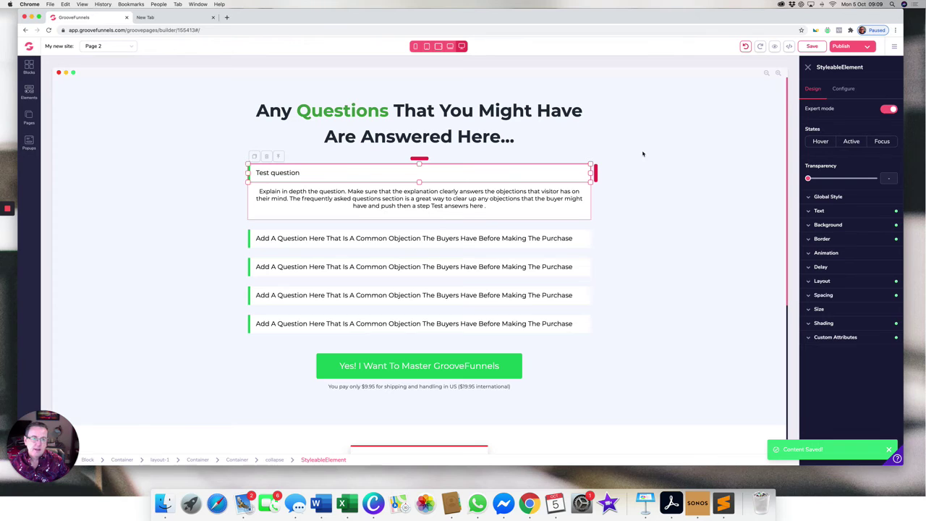
click(812, 46)
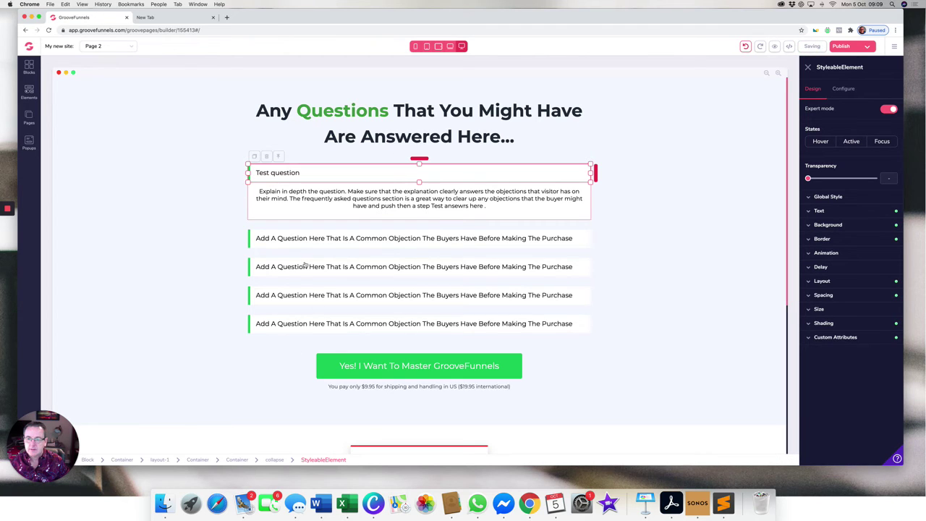
click(302, 240)
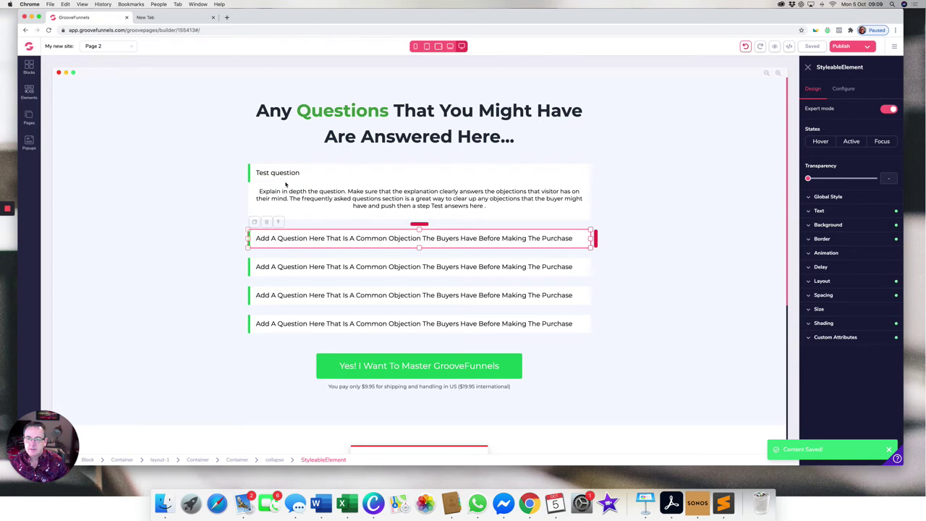
click(761, 191)
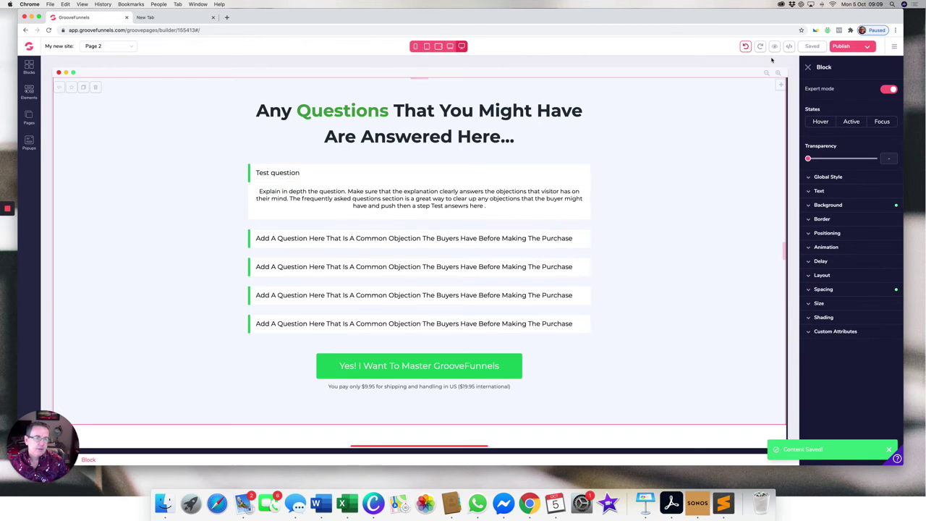
click(776, 46)
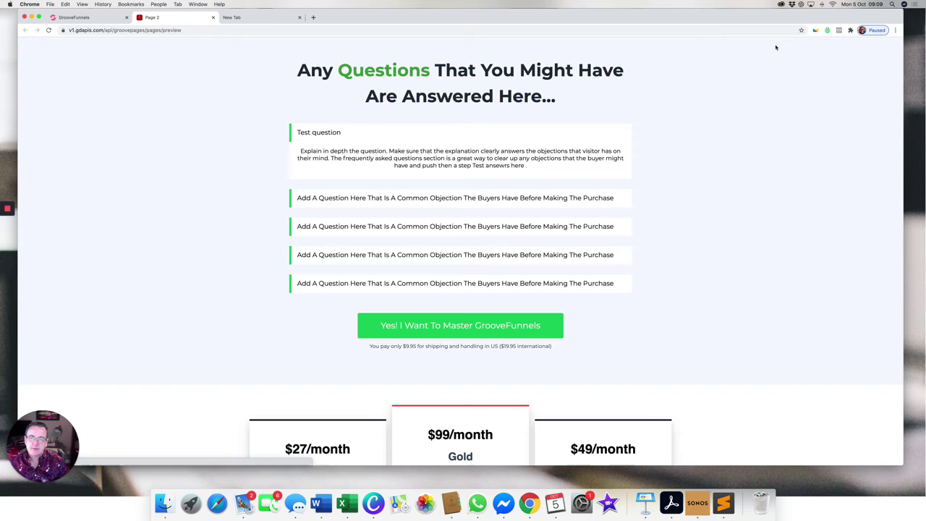
- Toggle the Test question and second FAQ answers open and closed in the preview, then return to the builder
click(332, 132)
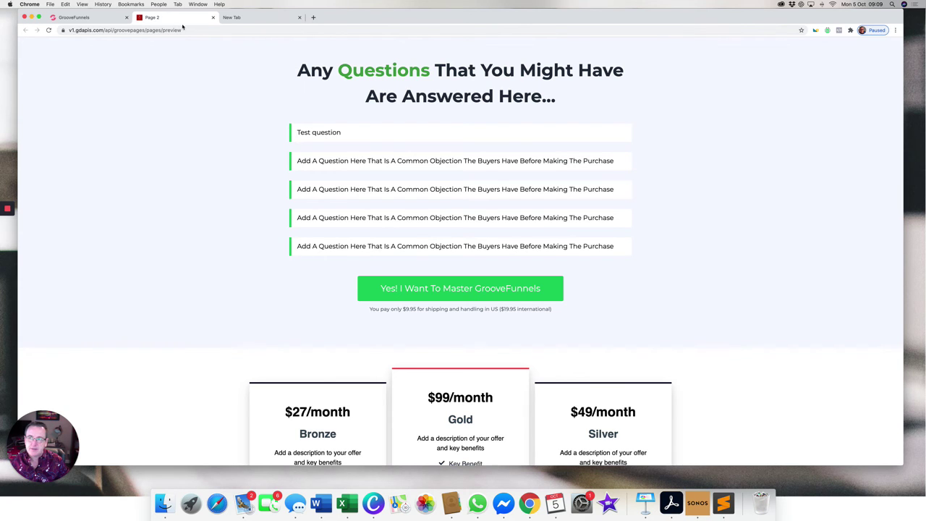
click(317, 136)
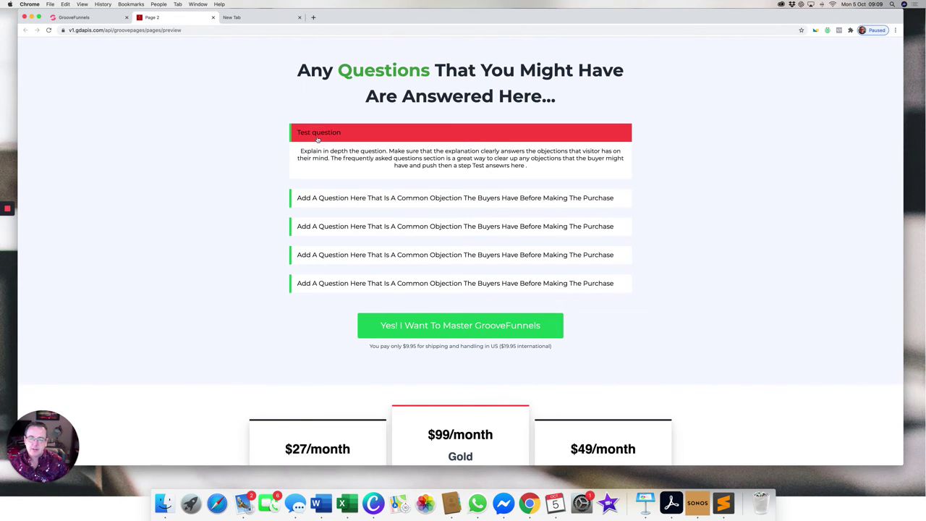
click(318, 136)
click(327, 163)
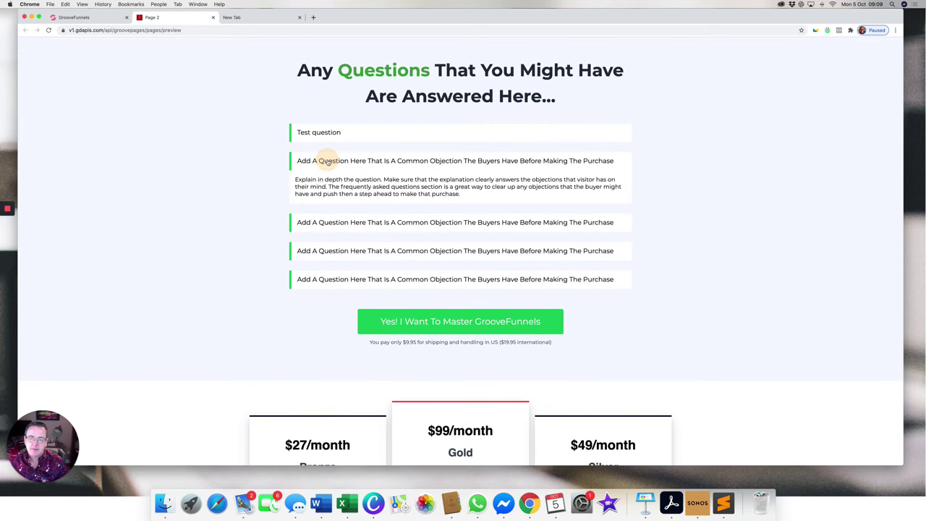
click(327, 163)
click(76, 18)
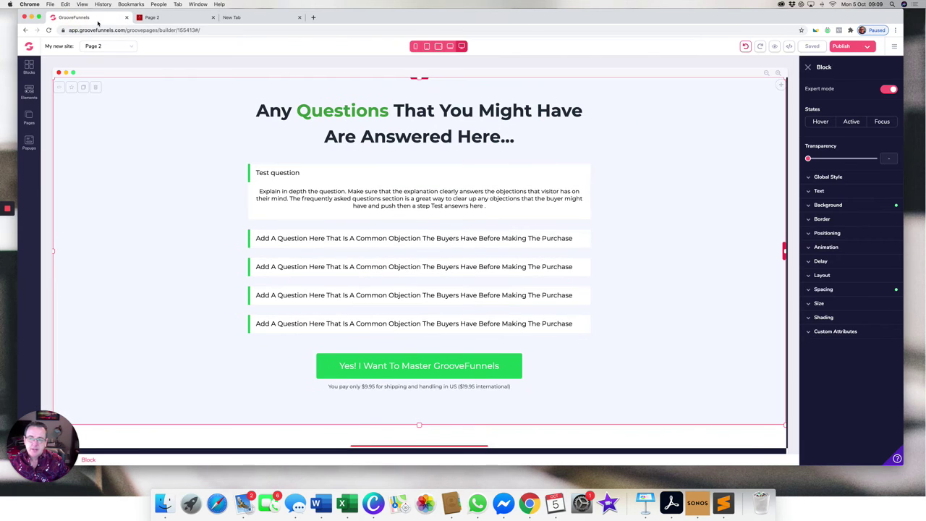
- Set the Test question's Show open/closed? option to Closed in Configure and update it
click(542, 173)
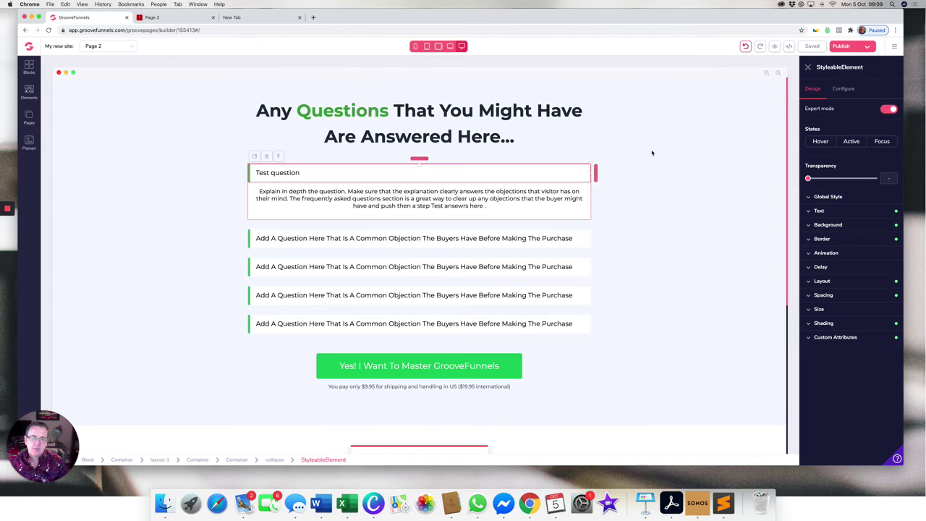
click(845, 87)
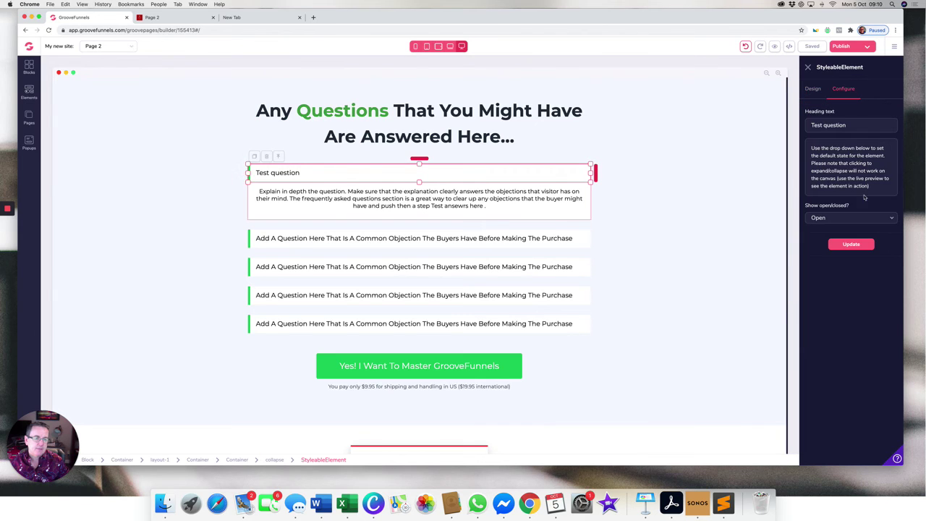
click(894, 219)
click(822, 246)
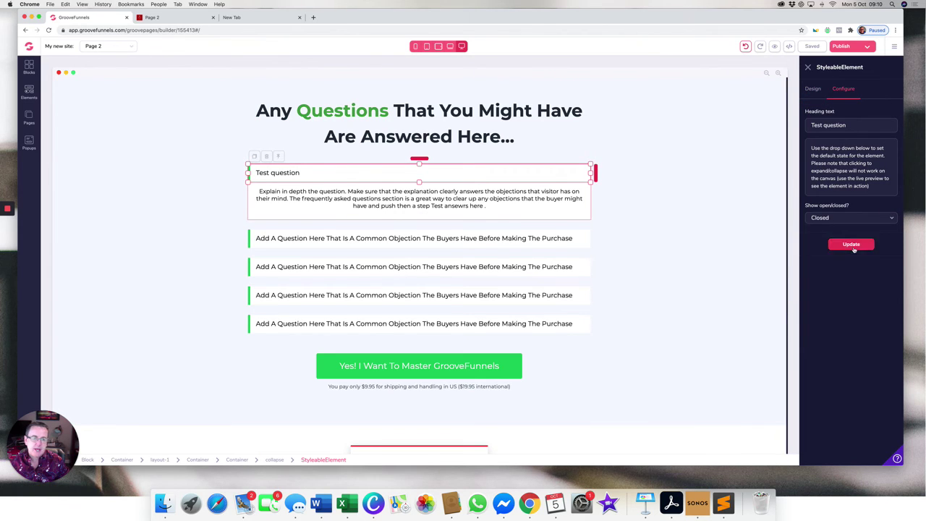
click(852, 246)
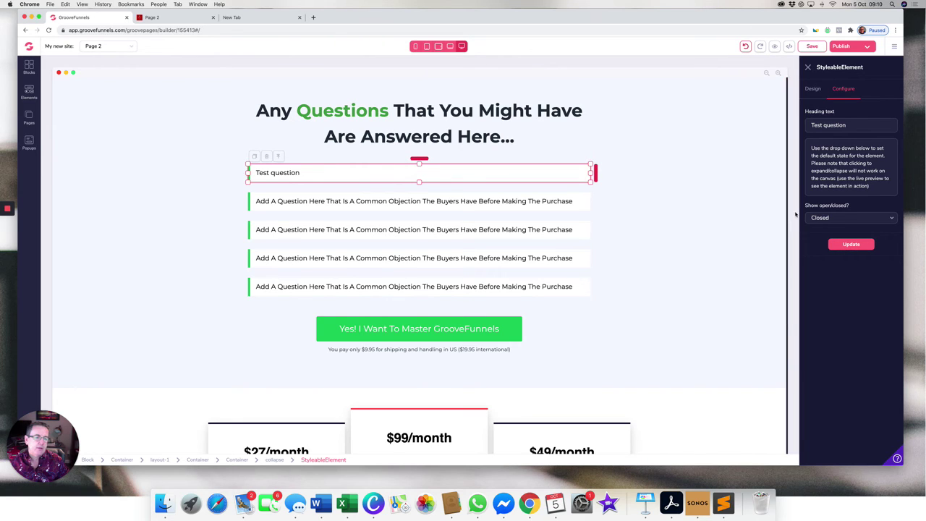
- Reselect the Test question and confirm its default stays Closed
click(565, 203)
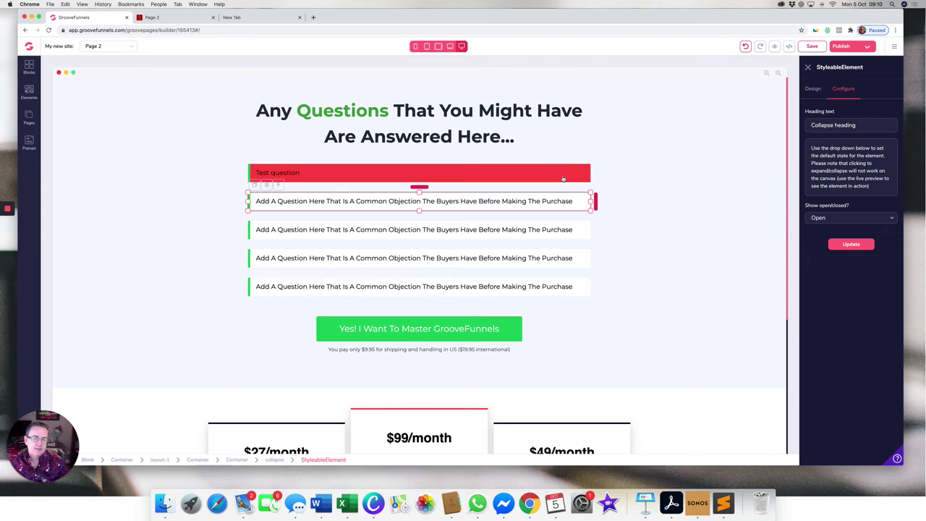
click(560, 176)
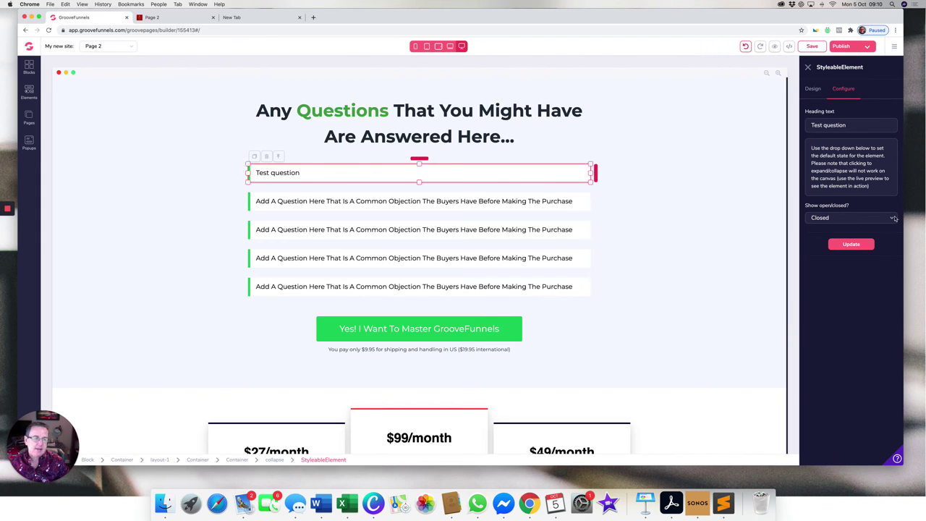
click(868, 218)
click(833, 247)
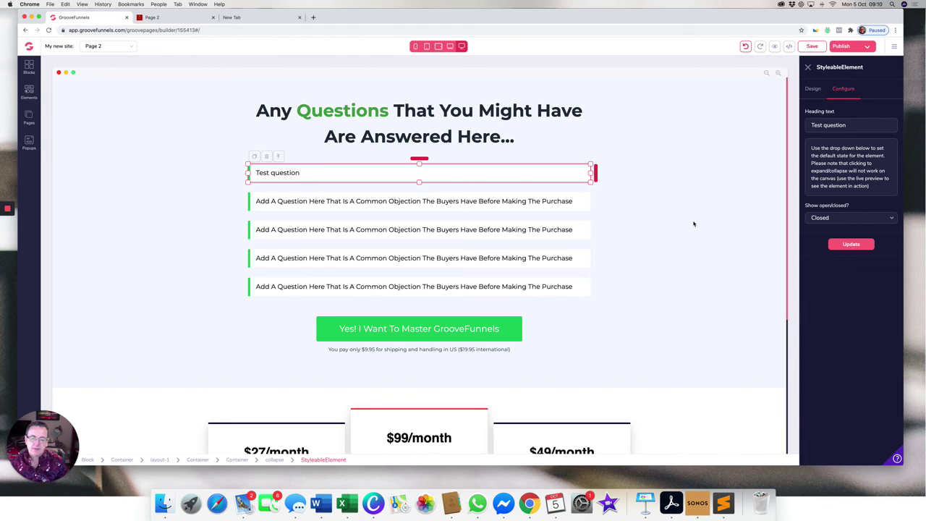
scroll(693, 224, down, 5)
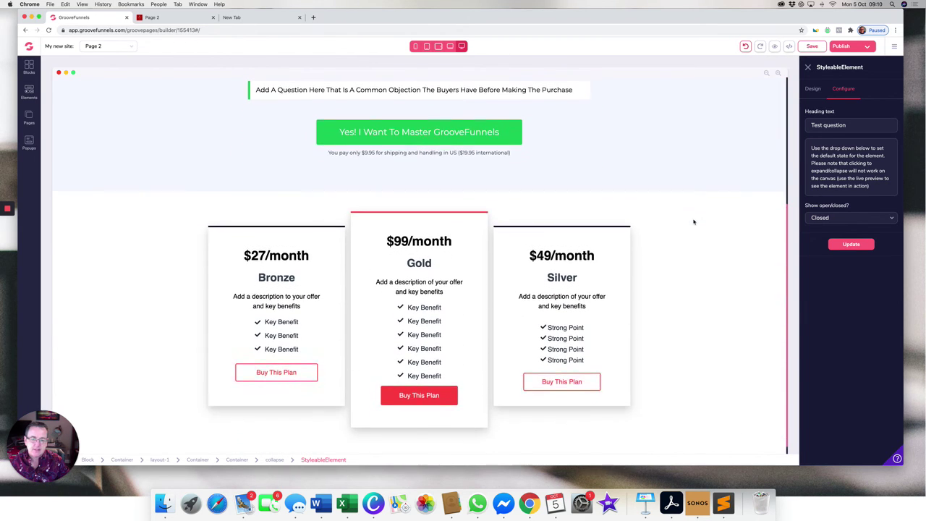
scroll(693, 222, up, 5)
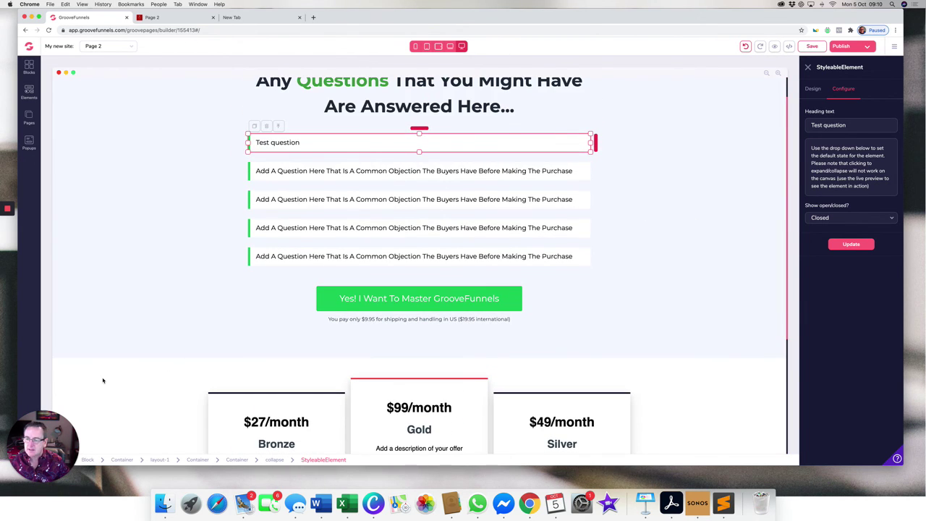
click(79, 364)
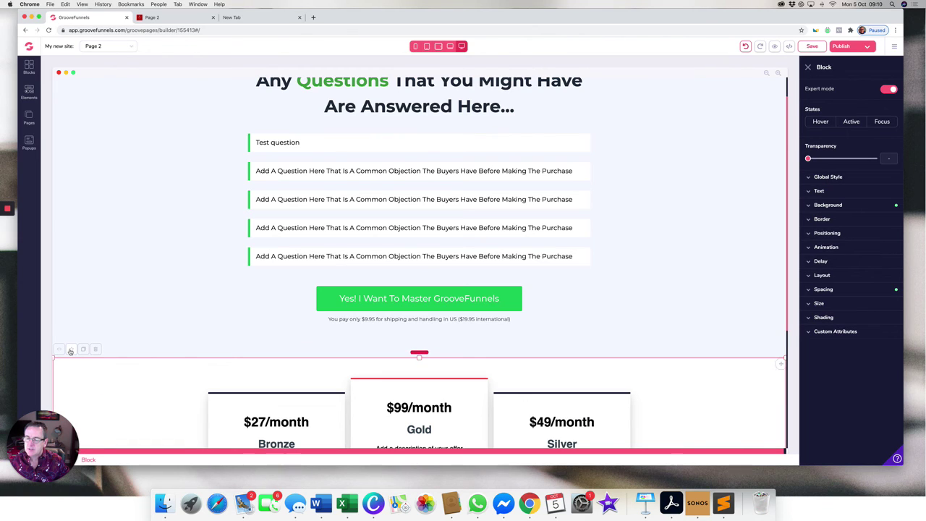